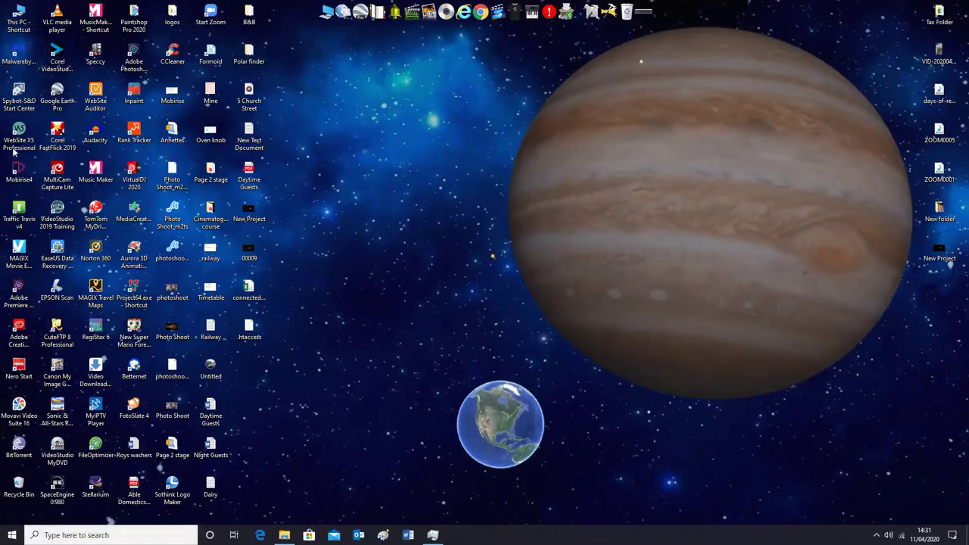
- Launch RegiStax 6 and keep the Video, Mpeg file type for loading
double_click(95, 328)
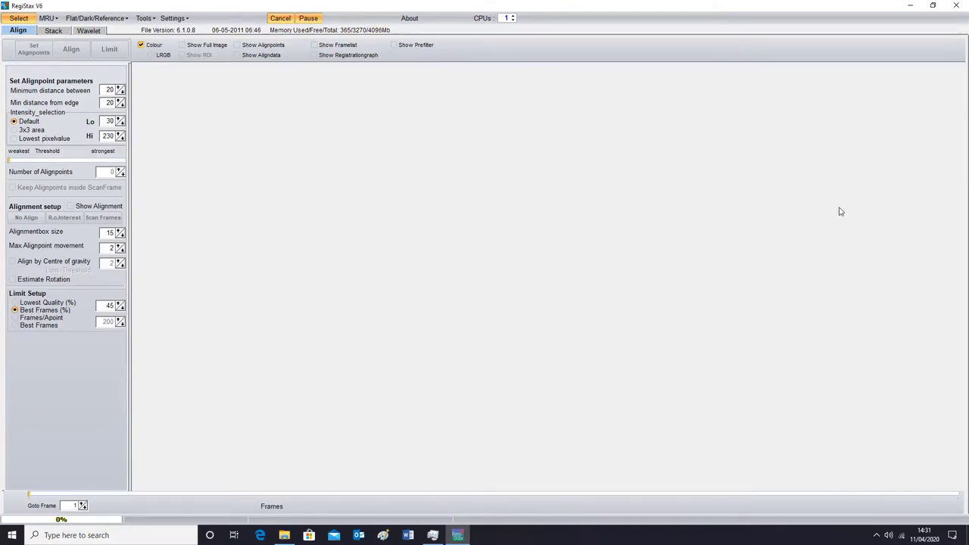
left_click(19, 18)
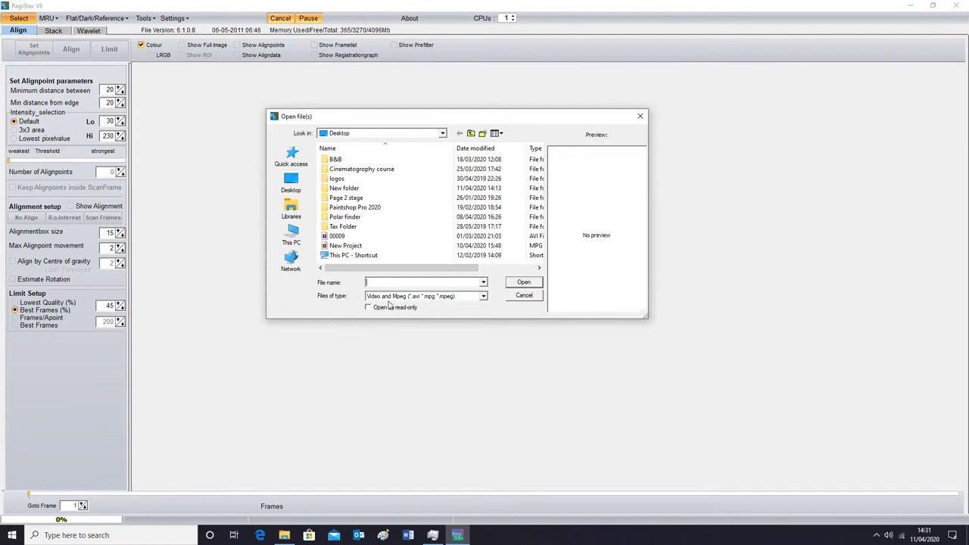
left_click(482, 296)
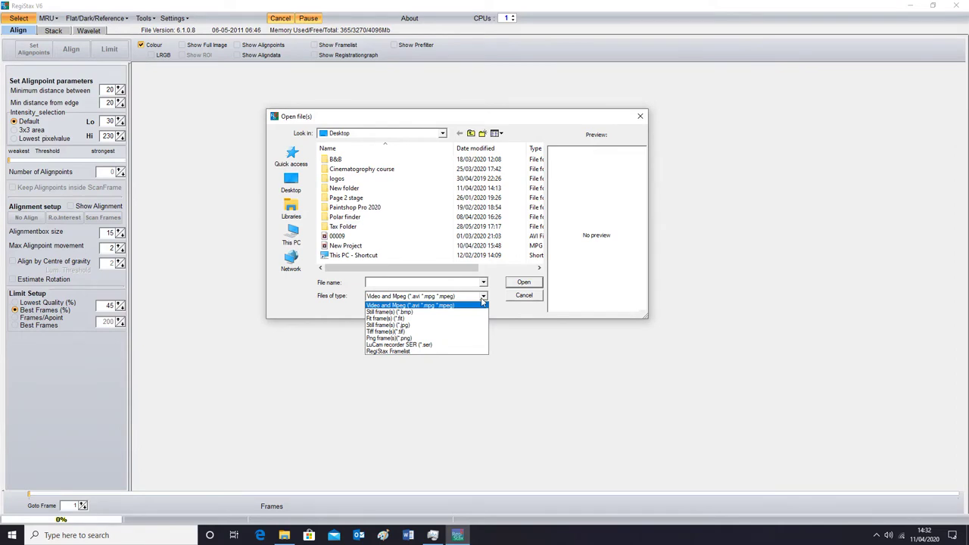
left_click(470, 299)
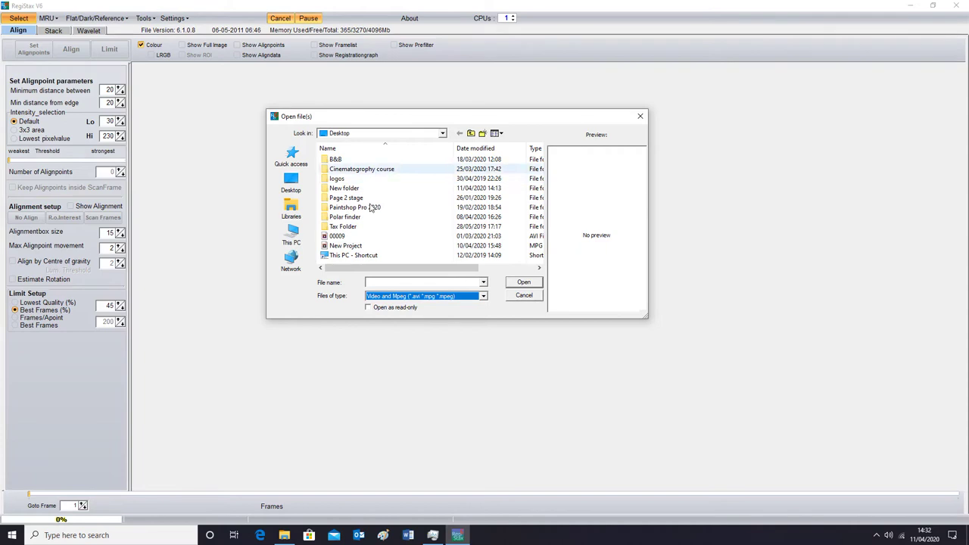
- Load New Project.mpg from the Desktop, showing frame 1 of 51
left_click(354, 247)
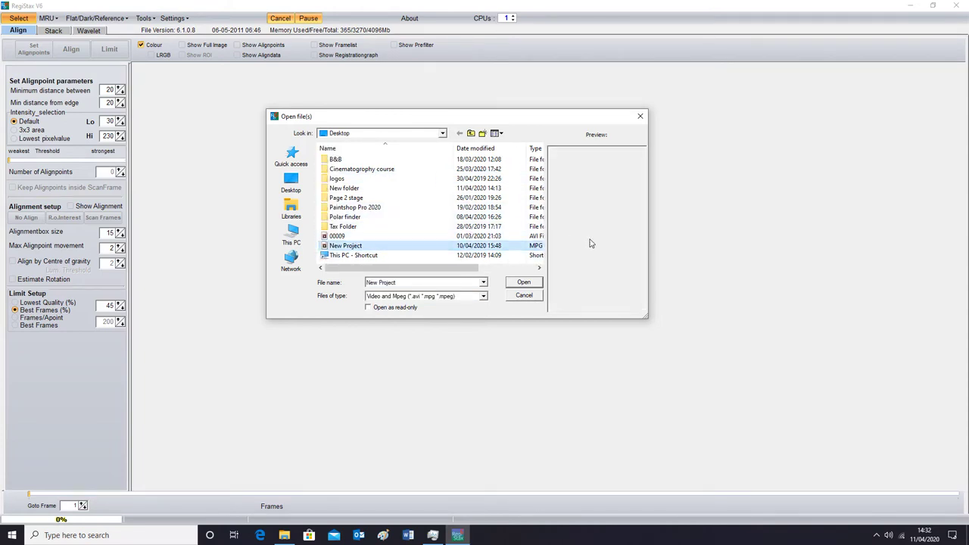
double_click(386, 247)
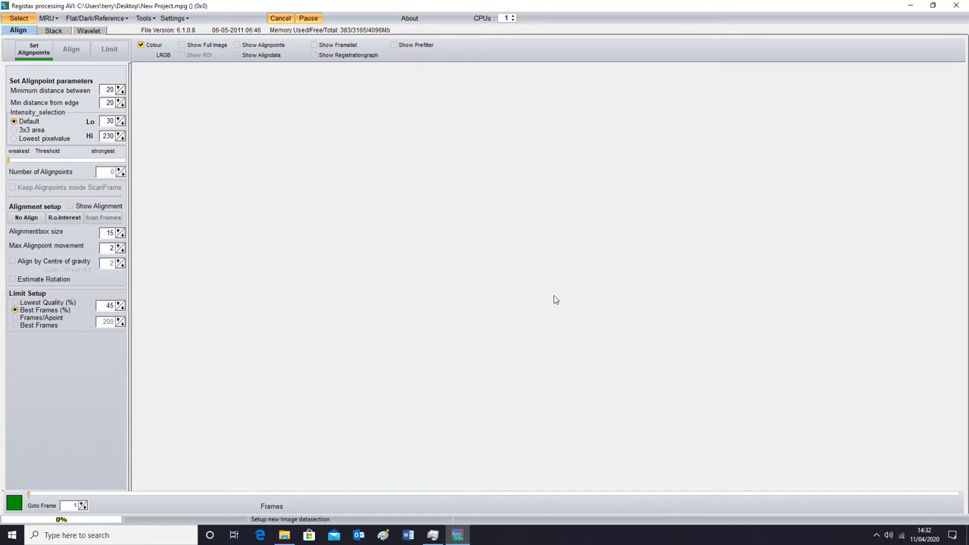
left_click(14, 20)
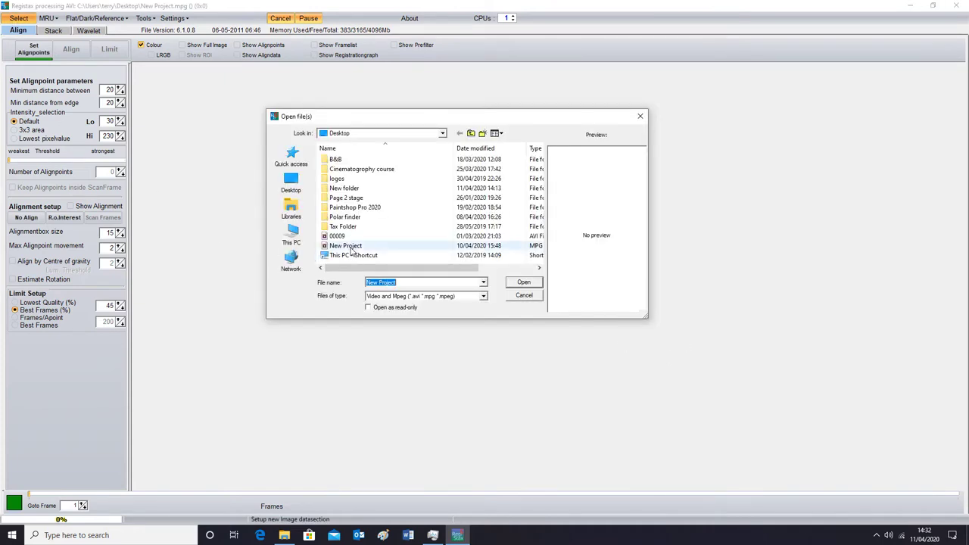
left_click(351, 248)
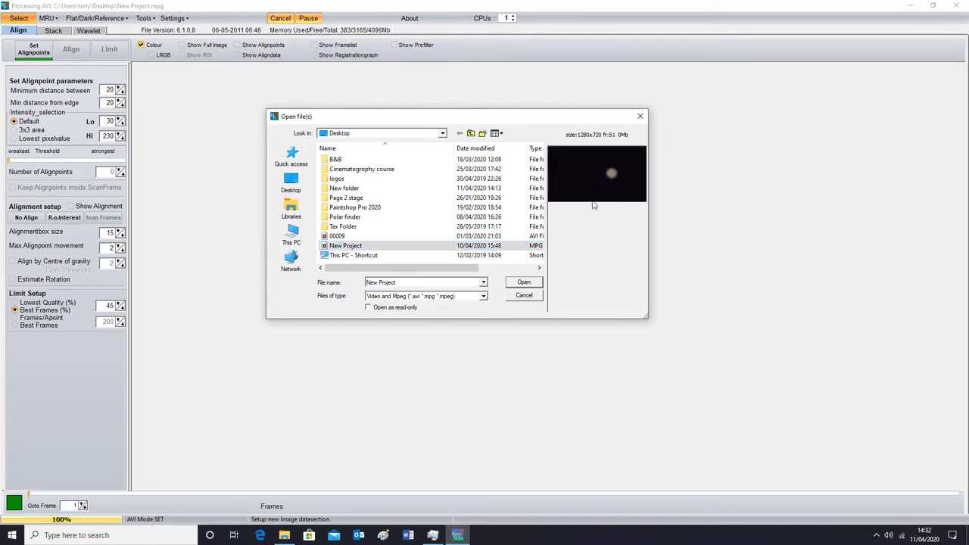
left_click(523, 284)
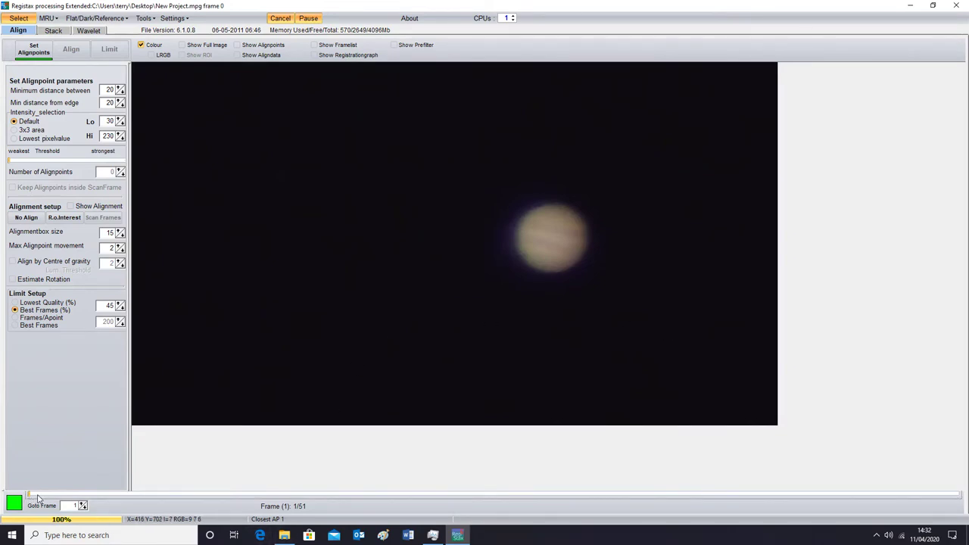
- Scrub the frame slider and step through frames up to frame 14
left_click_drag(28, 496, 252, 497)
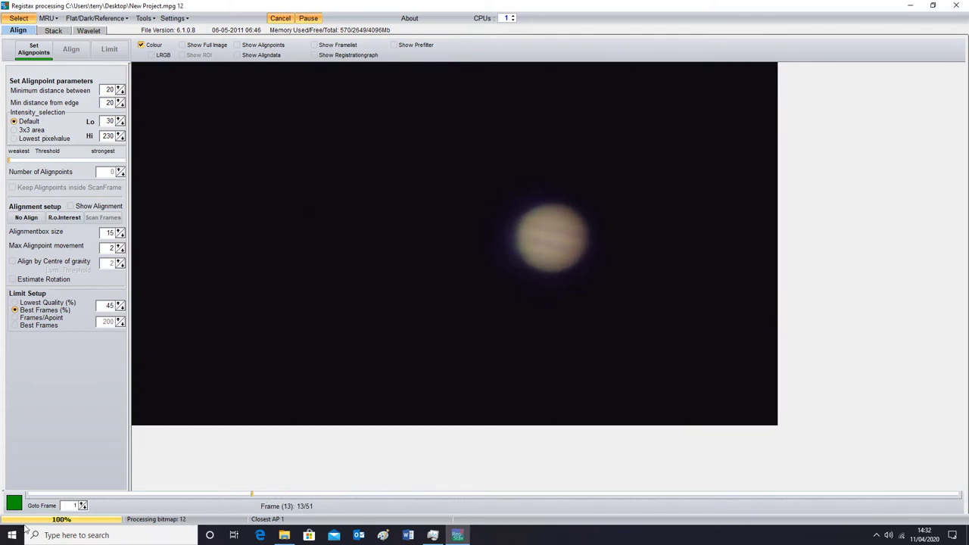
left_click(82, 507)
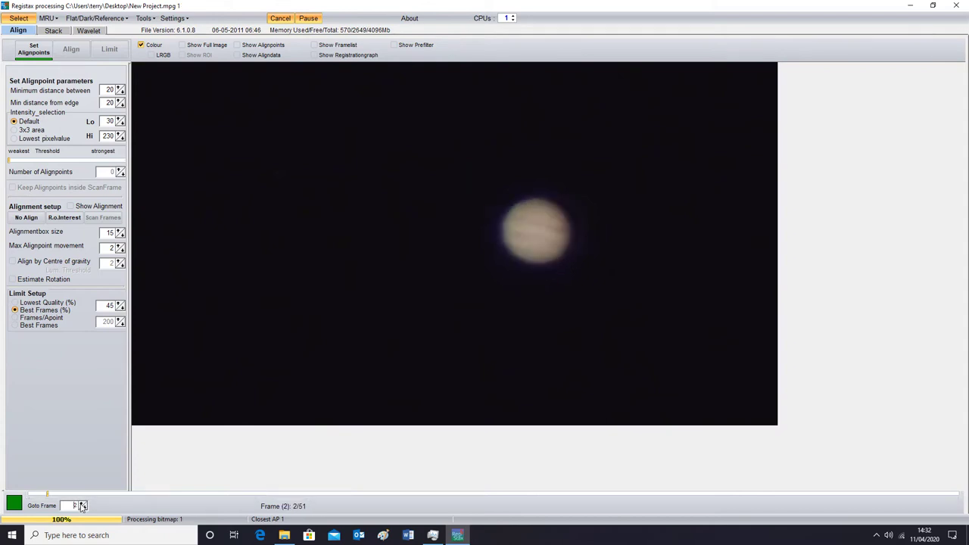
left_click(83, 505)
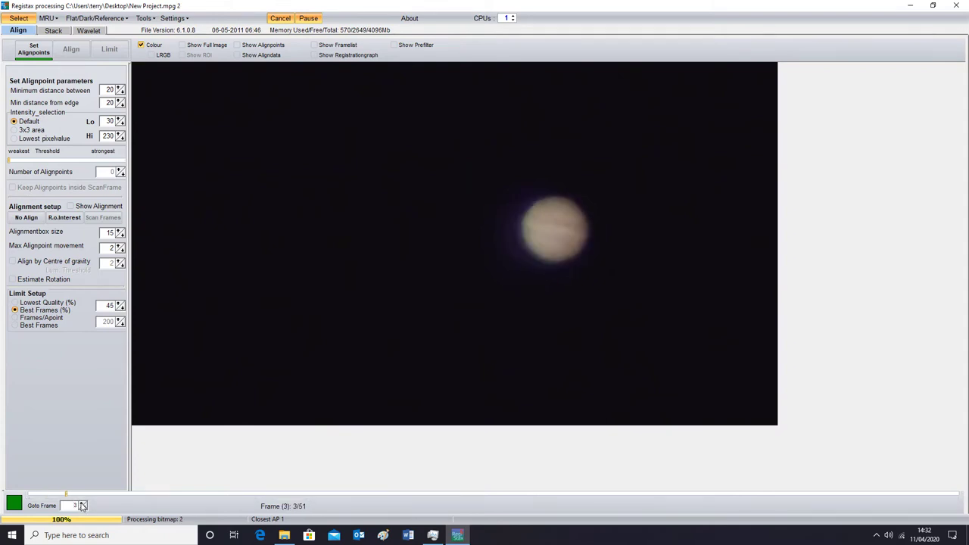
double_click(83, 505)
left_click(82, 505)
left_click(82, 505)
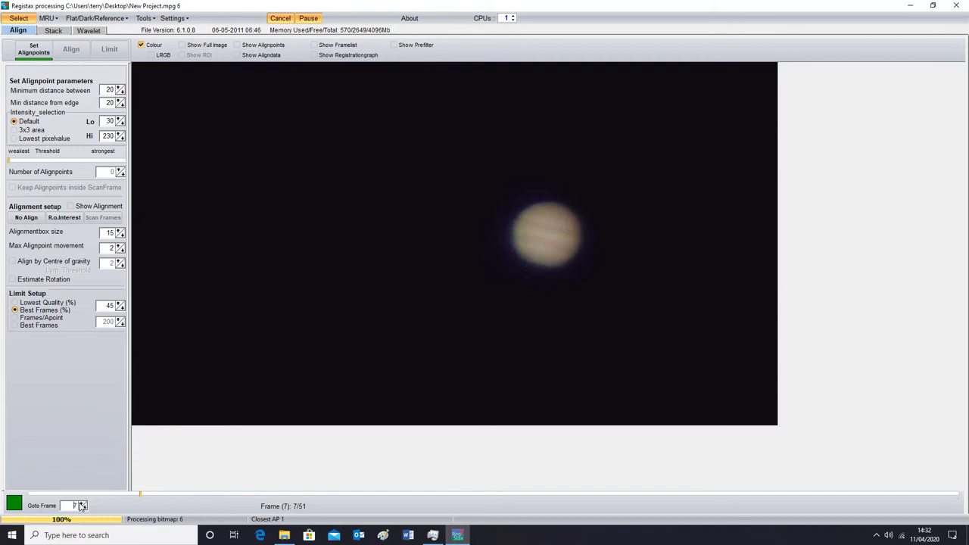
left_click(83, 505)
left_click(82, 506)
left_click(82, 505)
left_click(81, 505)
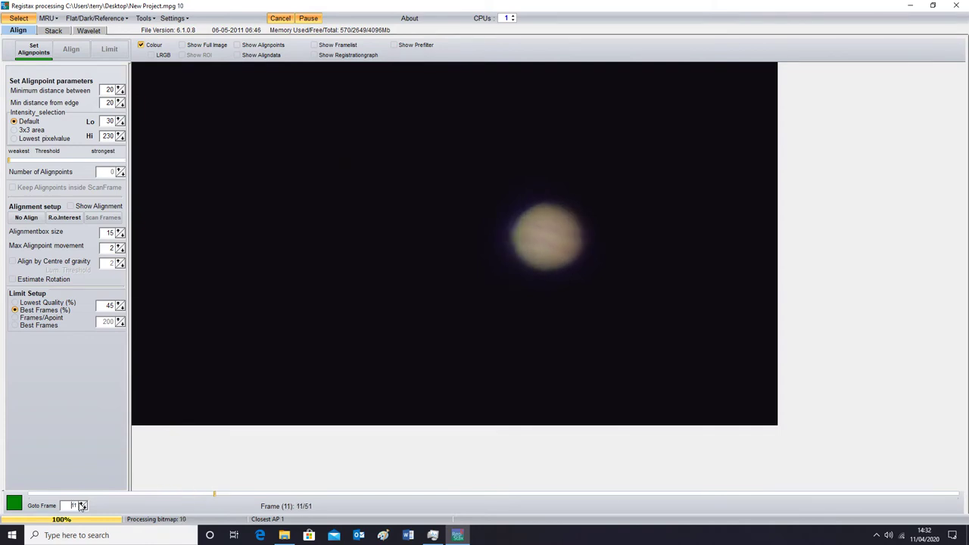
left_click(81, 505)
left_click(82, 505)
left_click(82, 505)
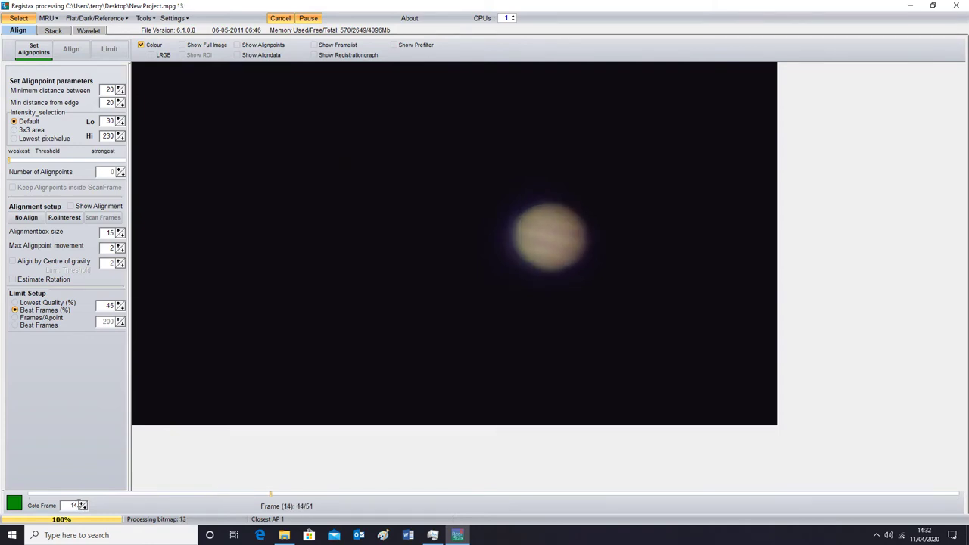
left_click(83, 508)
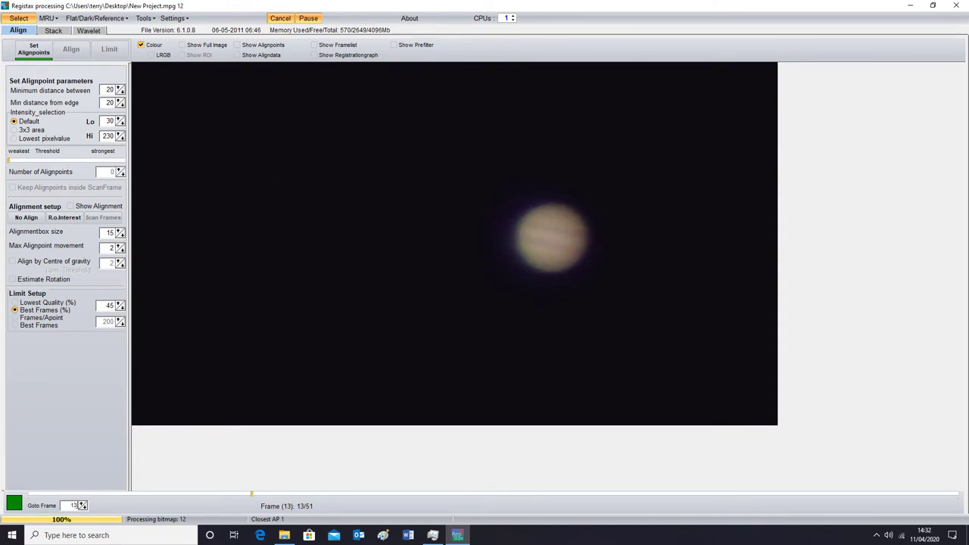
left_click(82, 504)
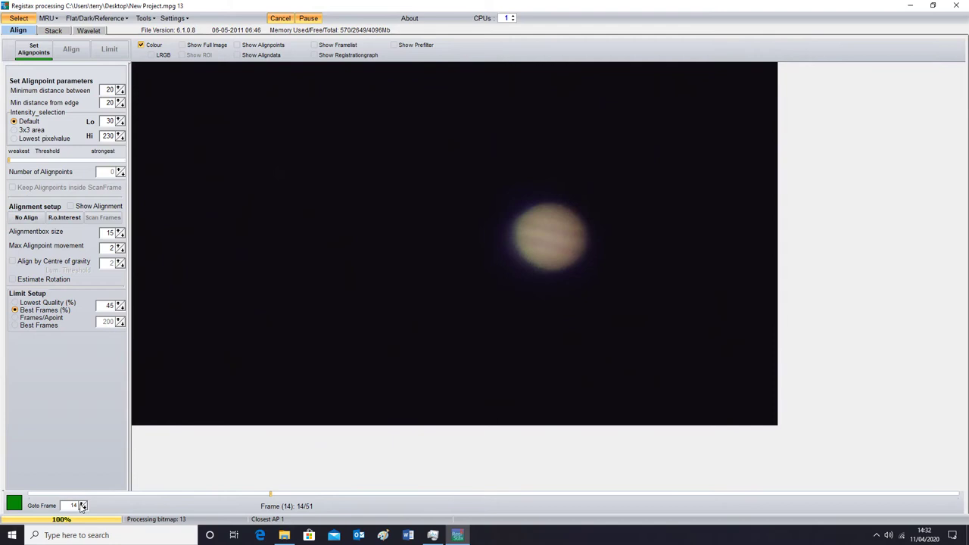
- Step forward through frames 15 to about 28 to review Jupiter
left_click(82, 505)
left_click(82, 505)
left_click(82, 505)
left_click(82, 505)
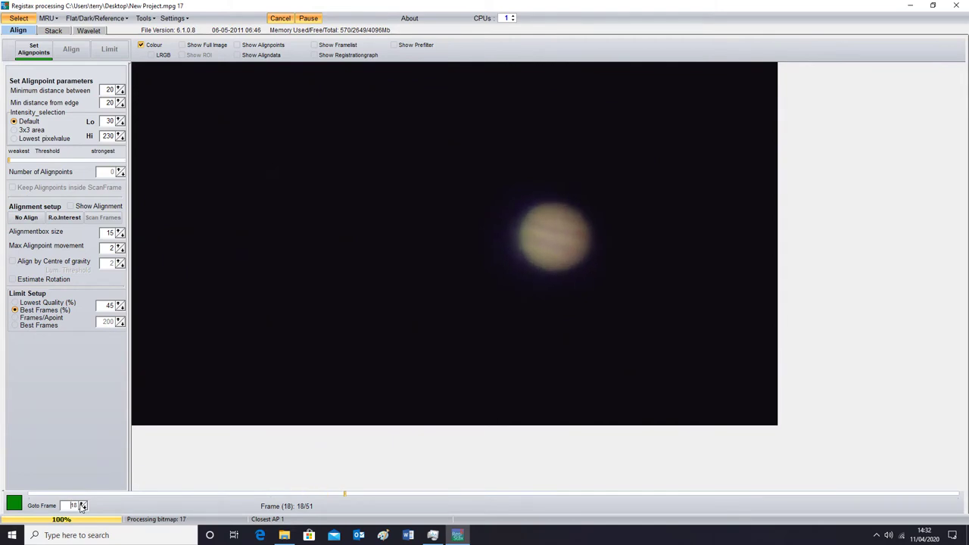
left_click(82, 505)
left_click(82, 505)
left_click(82, 505)
left_click(82, 505)
left_click(82, 505)
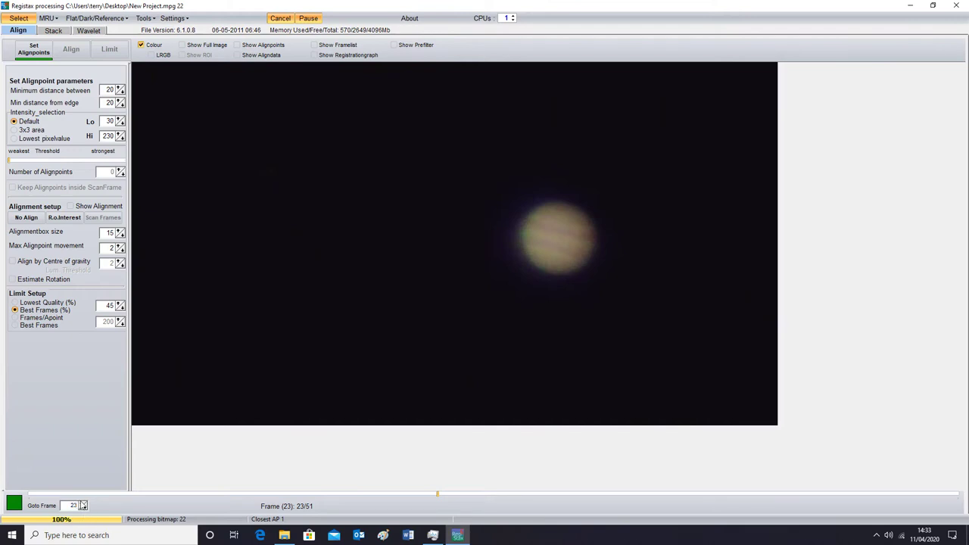
left_click(82, 505)
left_click(82, 505)
left_click(82, 504)
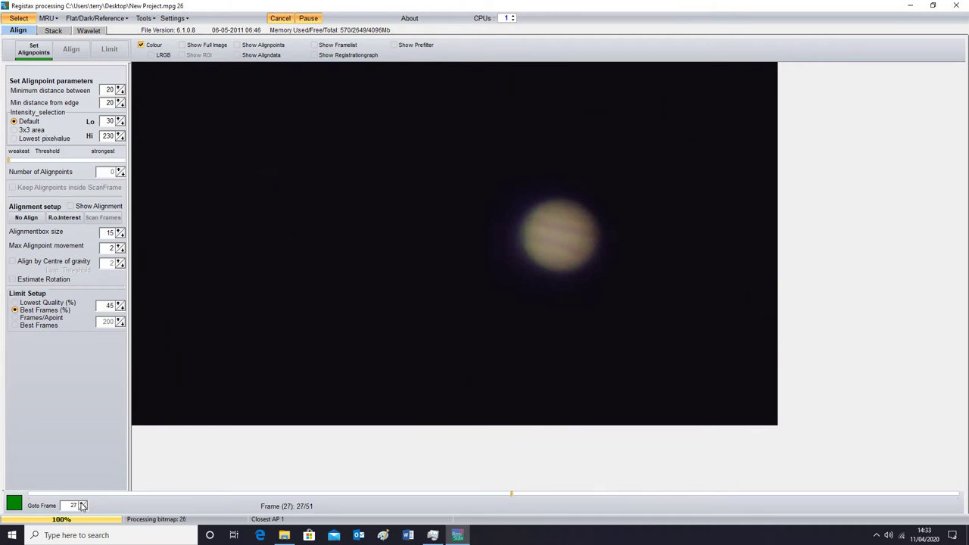
left_click(81, 505)
left_click(82, 504)
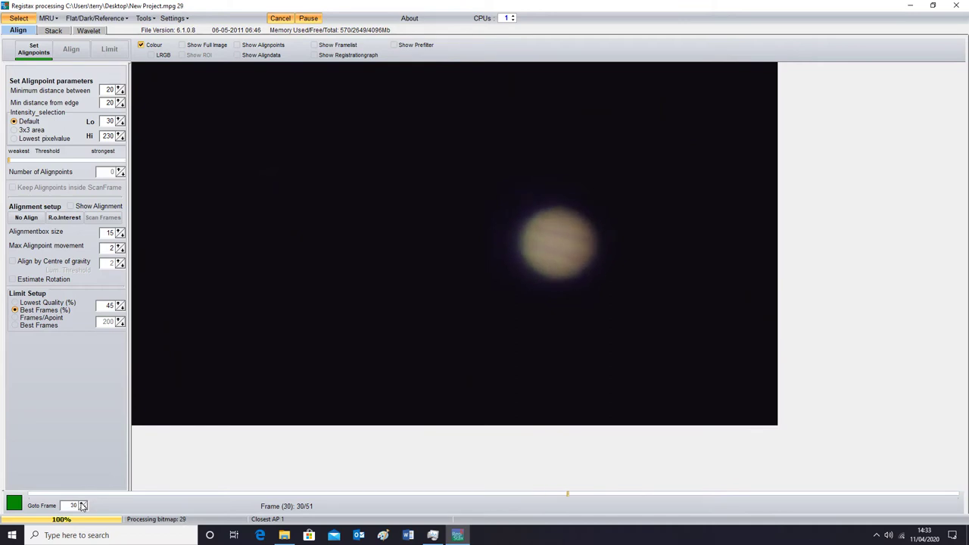
left_click(81, 504)
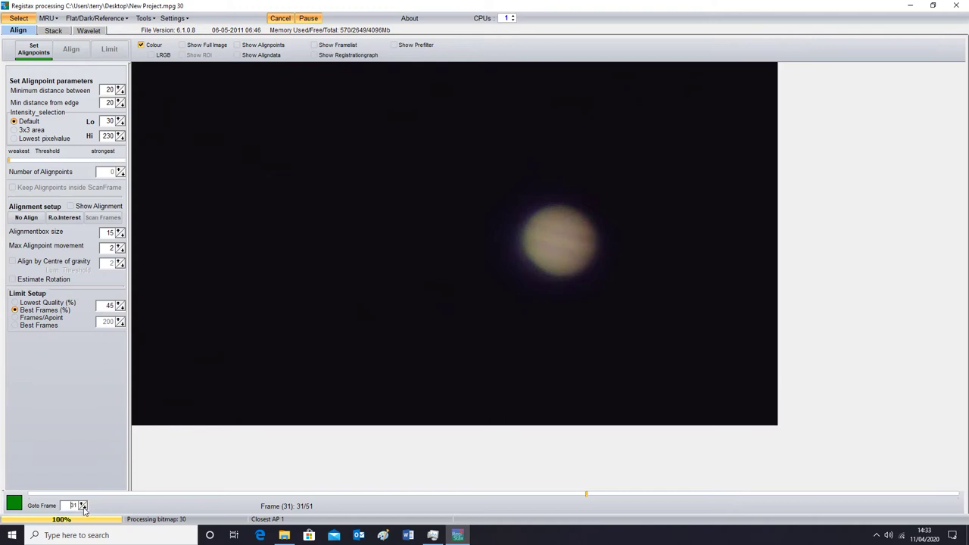
- Step back through frames, jump among frames 26, 27 and 10, ending on frame 14
left_click(82, 508)
left_click(83, 508)
left_click(83, 508)
left_click(83, 508)
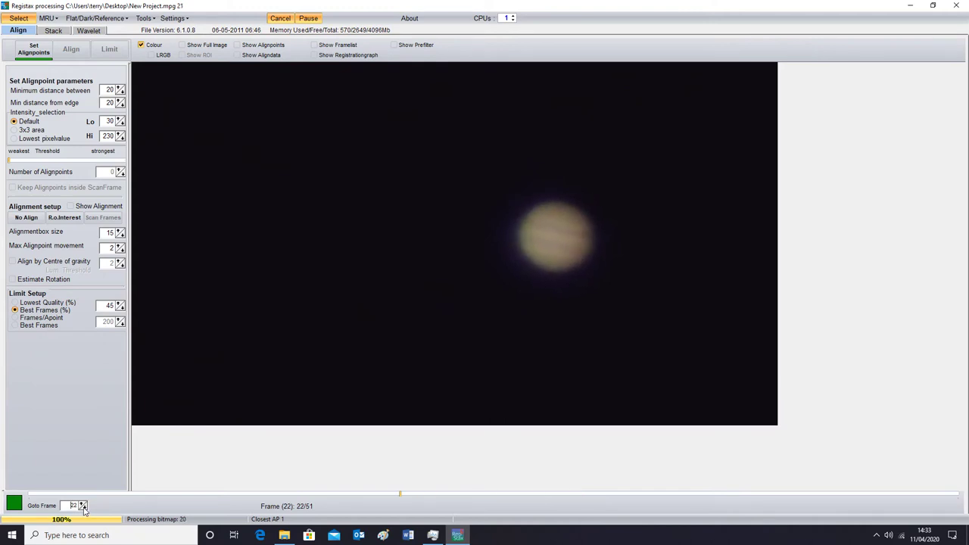
left_click(83, 508)
left_click(82, 508)
left_click(82, 508)
left_click(82, 508)
left_click(82, 509)
left_click(82, 508)
left_click(82, 508)
left_click(82, 508)
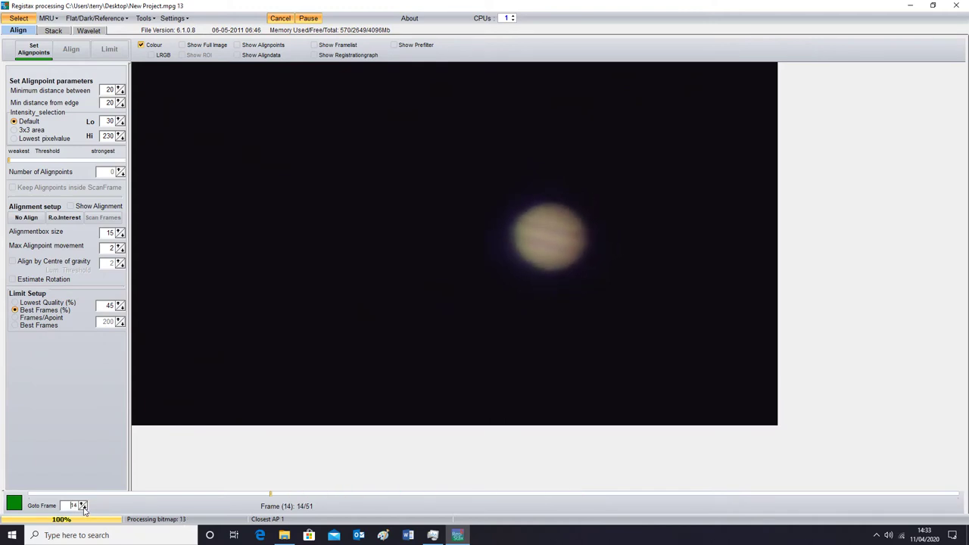
left_click_drag(83, 504, 83, 505)
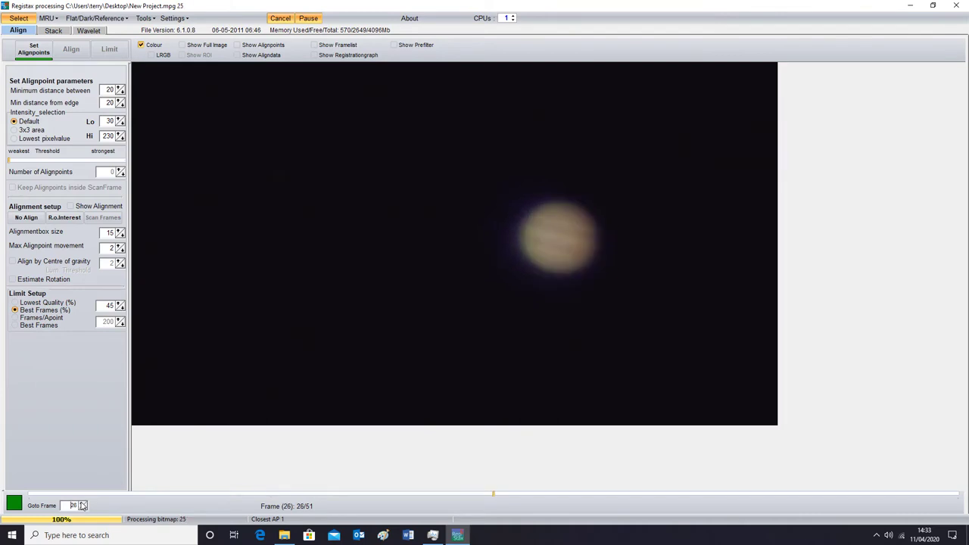
left_click(82, 506)
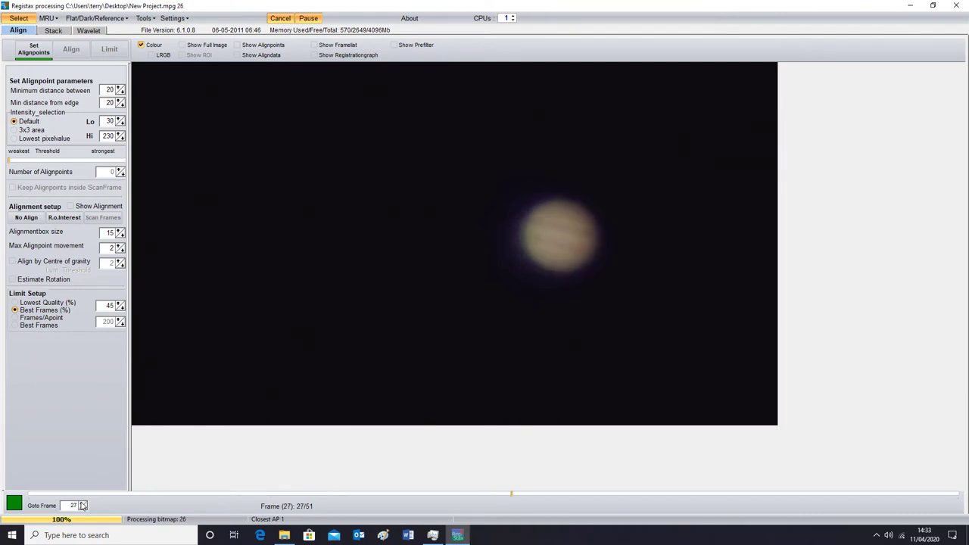
left_click(82, 505)
left_click_drag(83, 506, 83, 506)
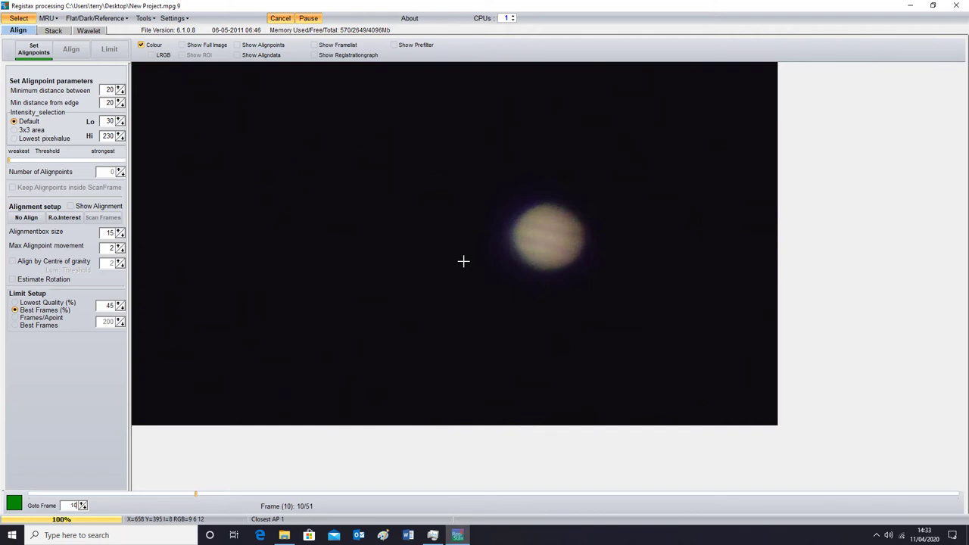
left_click(196, 494)
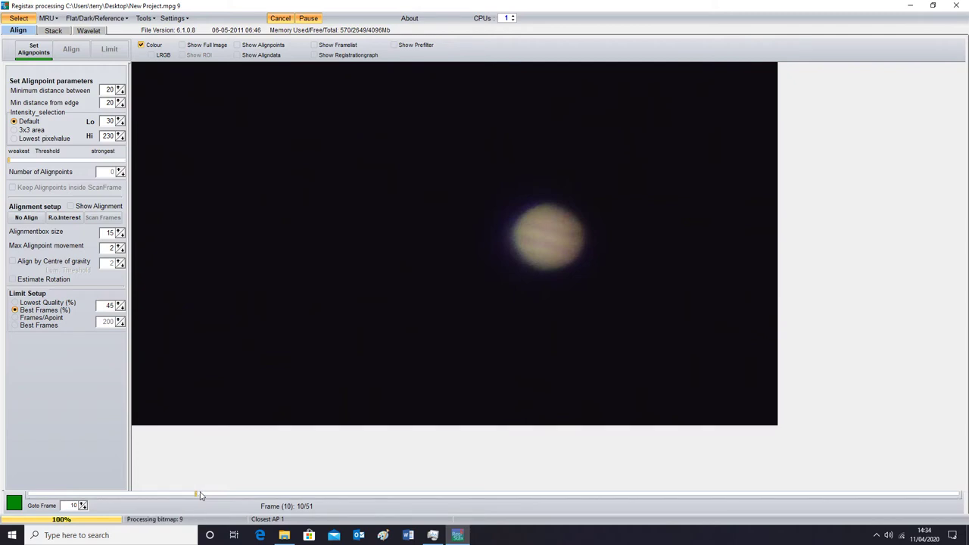
left_click(82, 503)
left_click(81, 503)
left_click(82, 504)
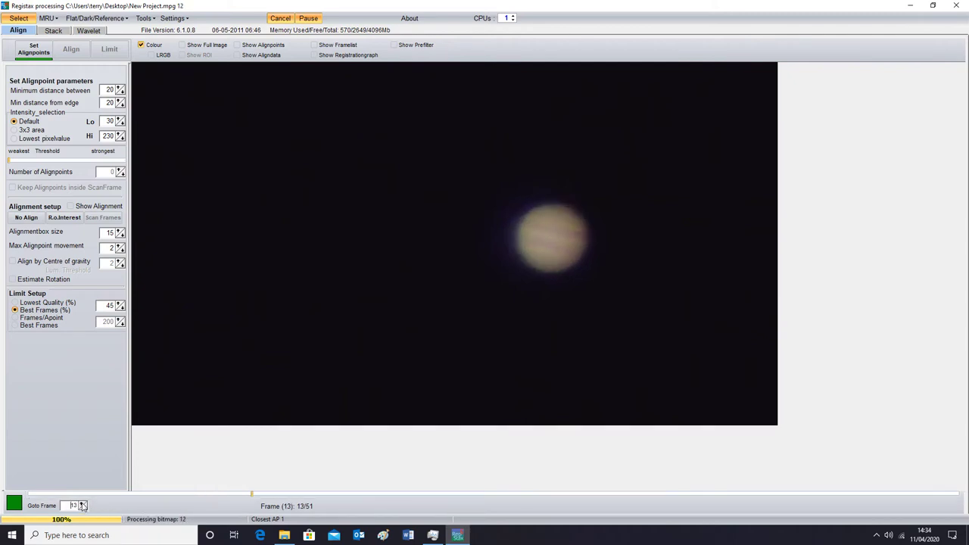
left_click(82, 504)
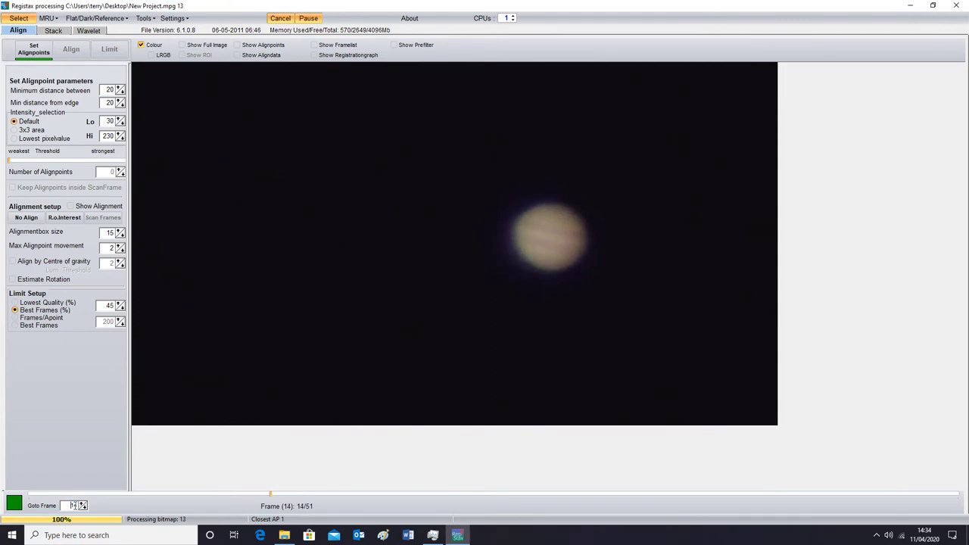
left_click_drag(73, 505, 90, 509)
- Add five extra alignpoints on Jupiter's disc and align all frames
left_click(34, 50)
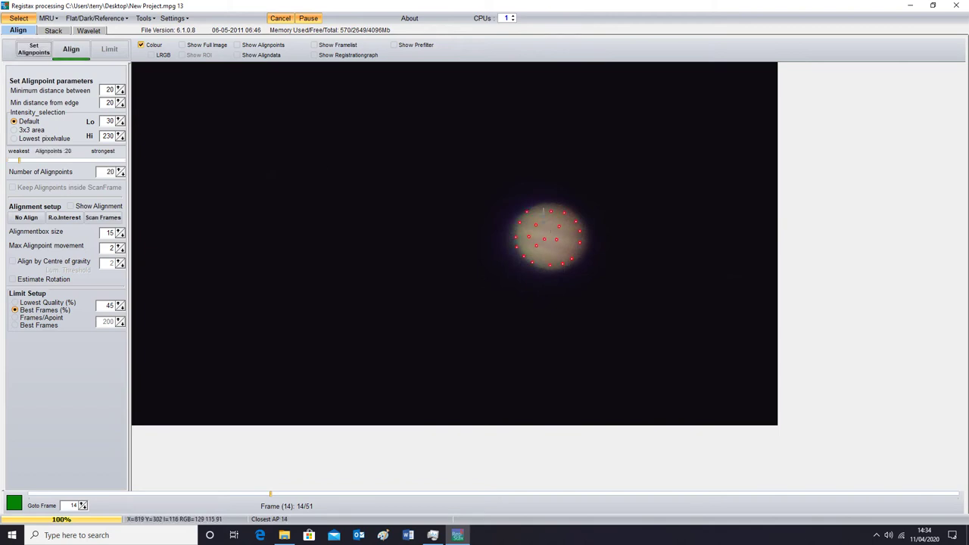
left_click(539, 205)
left_click(568, 225)
left_click(575, 233)
left_click(555, 240)
left_click(541, 217)
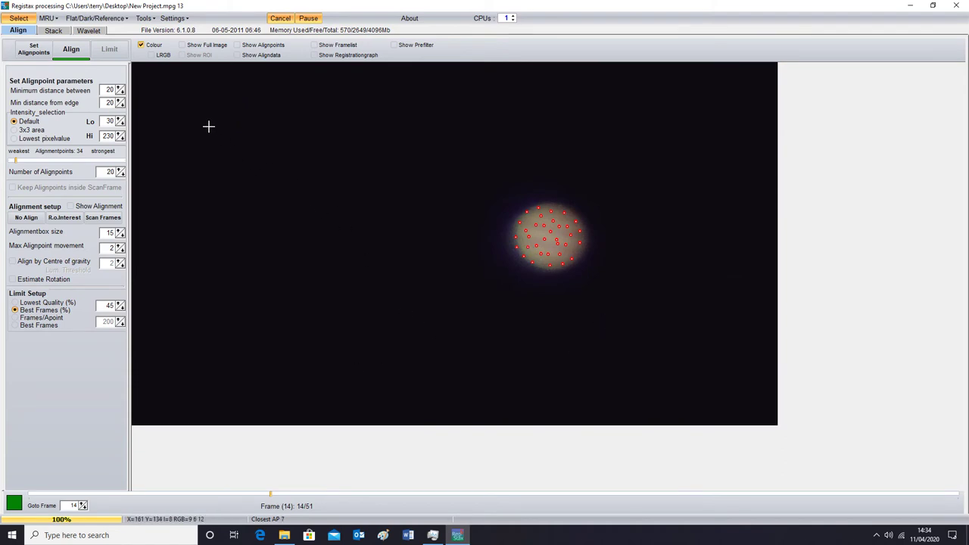
left_click(83, 52)
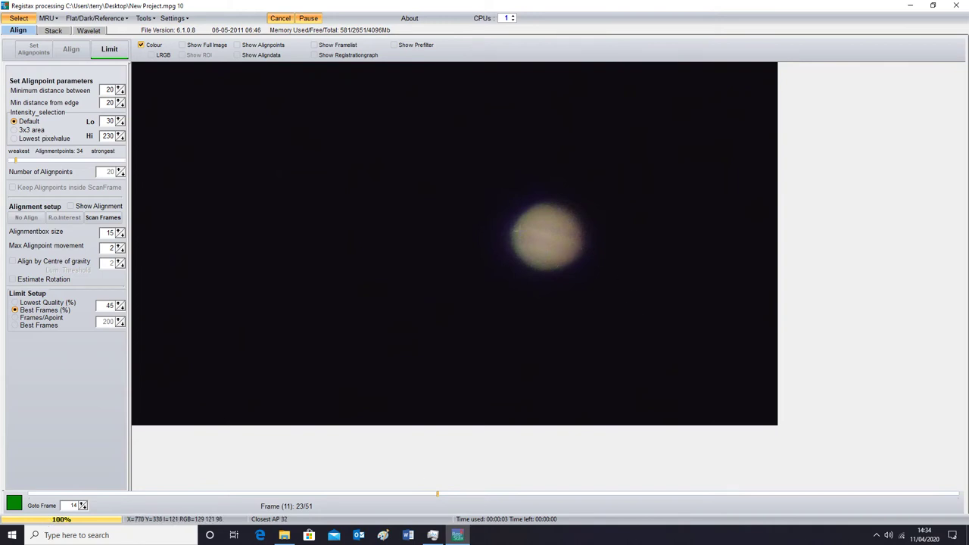
- Limit to the best 23 frames and stack them into one 1280×720 image
left_click(110, 49)
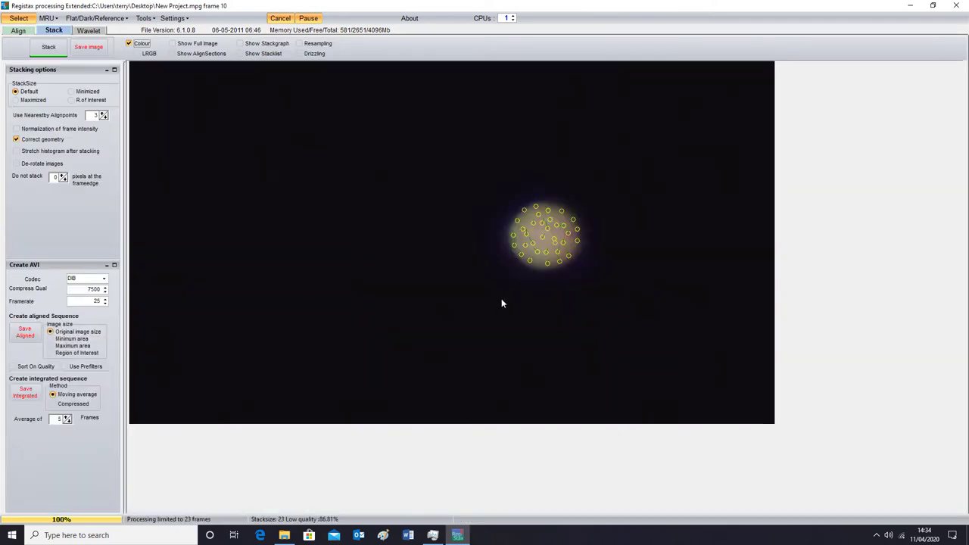
left_click(48, 46)
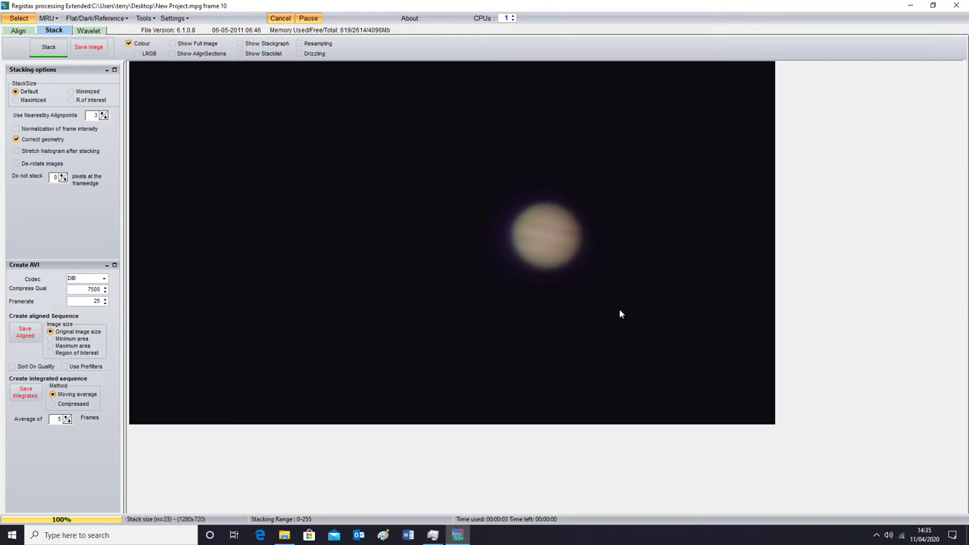
- Set wavelet layers 1–6 to 7.9, 7.3, 8.5, 7.3, 6.7 and 6.7
left_click(89, 30)
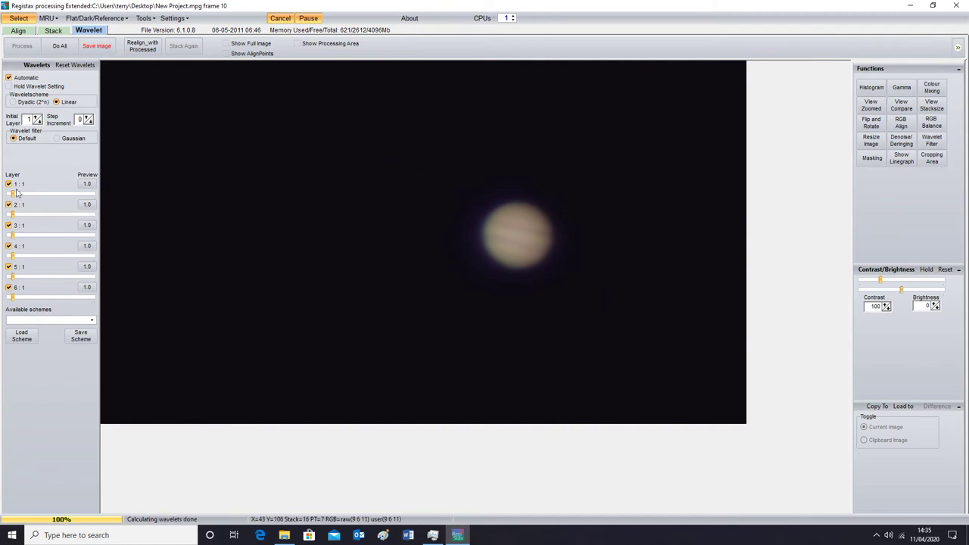
left_click_drag(13, 196, 18, 215)
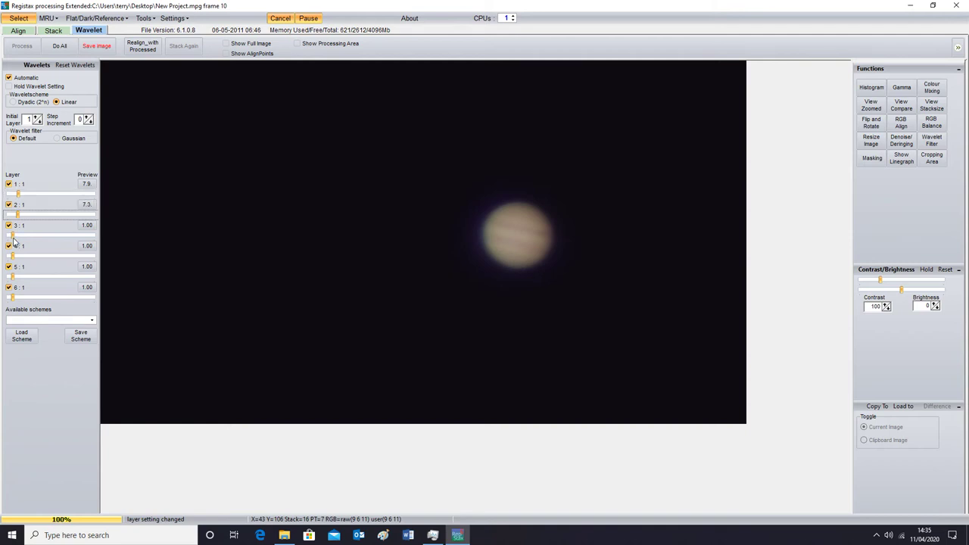
left_click_drag(12, 235, 17, 278)
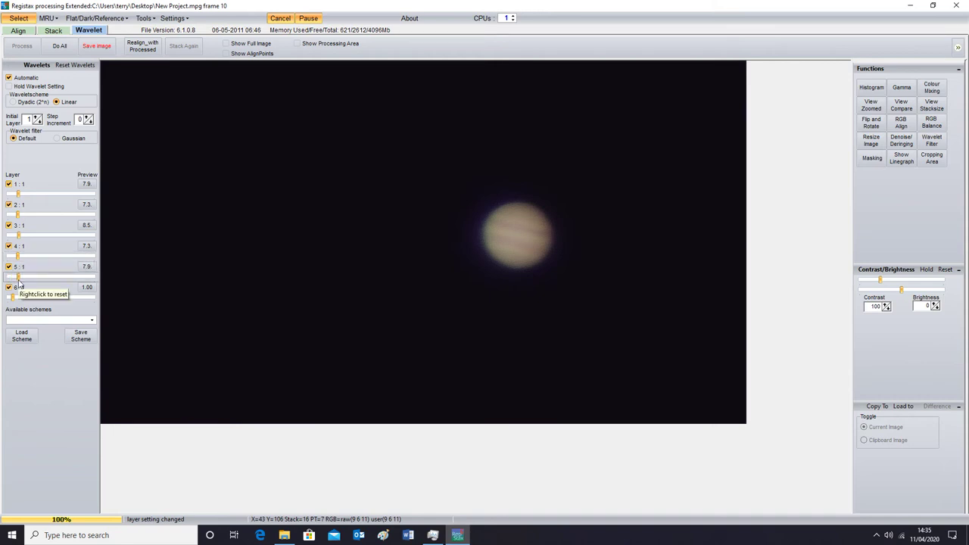
left_click(16, 279)
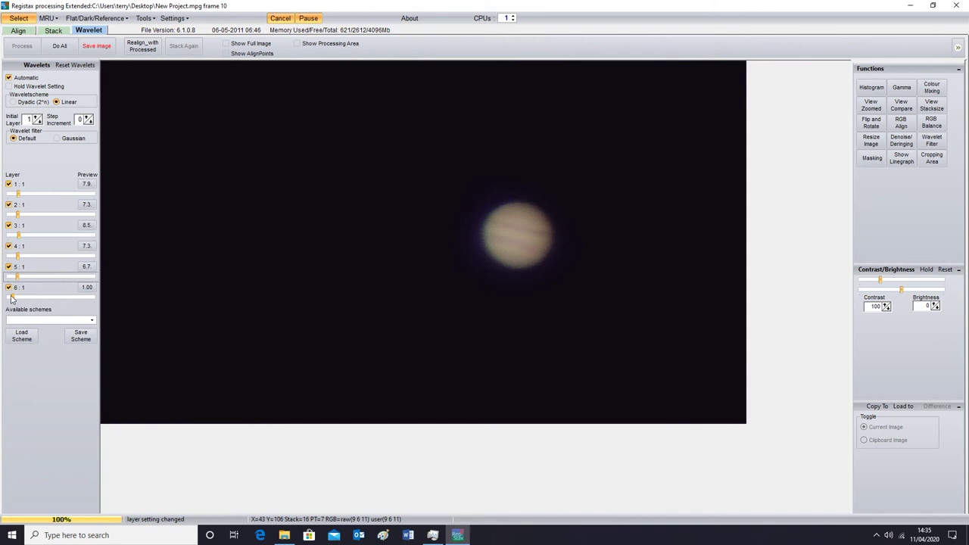
left_click_drag(12, 301, 17, 299)
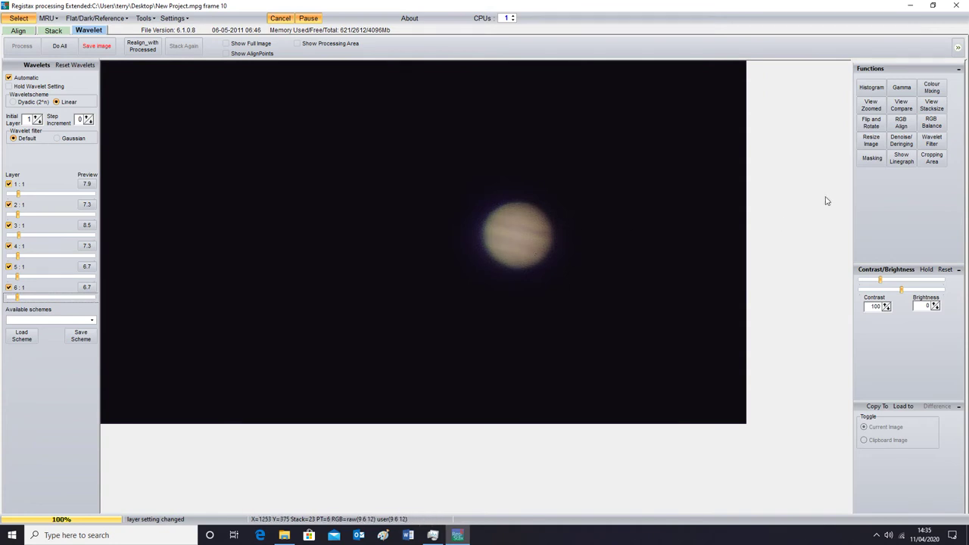
- Enable layer 1 de-noising at 868 and de-ringing with dark side 237, bright side 187
left_click(903, 144)
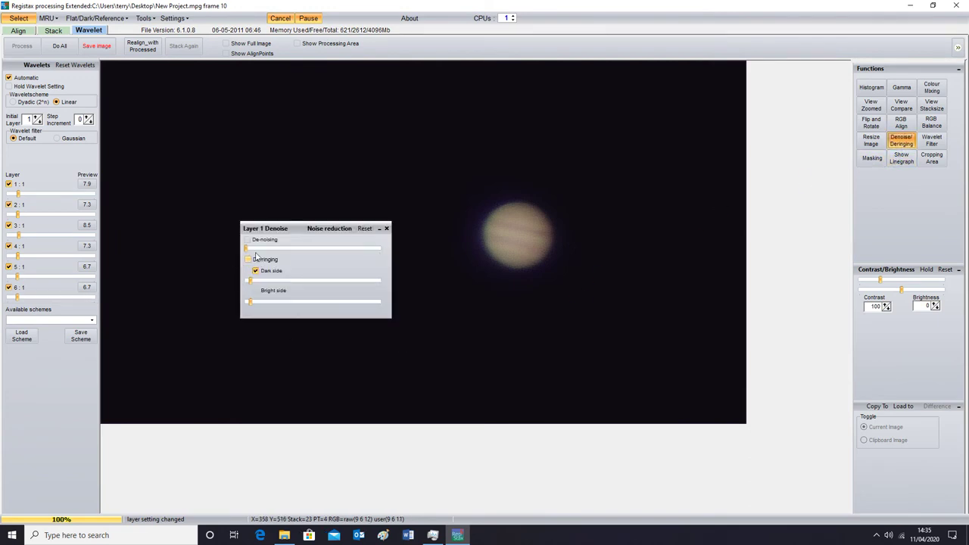
left_click(247, 240)
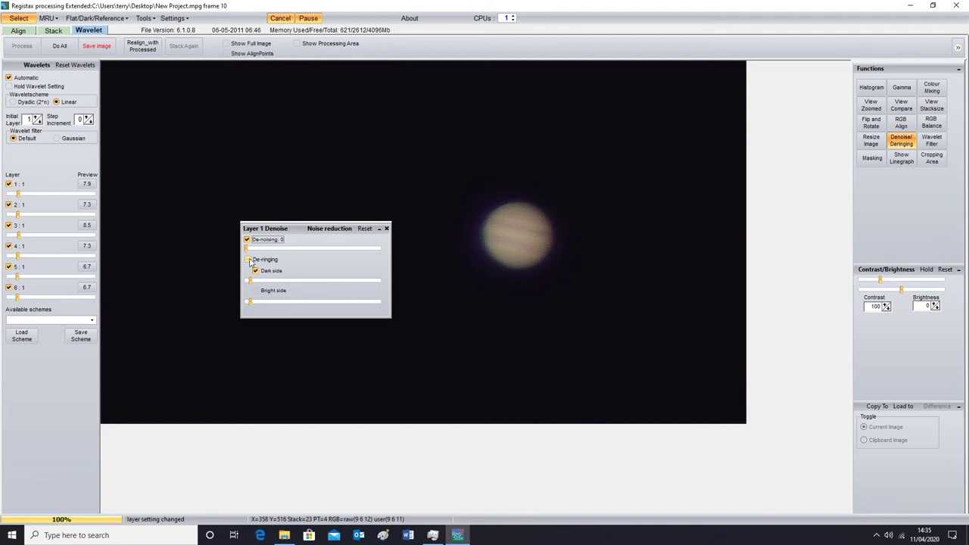
left_click(249, 259)
left_click(255, 291)
left_click_drag(246, 249, 363, 256)
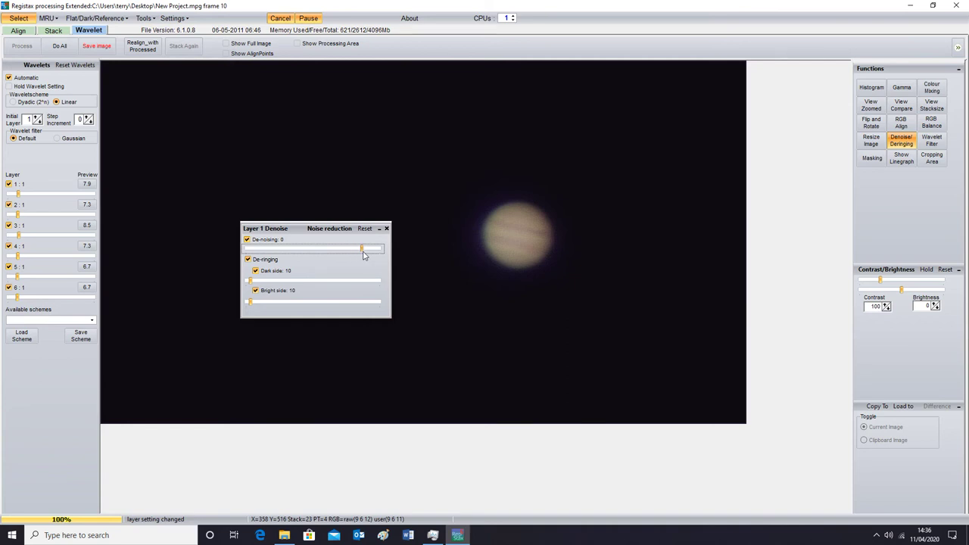
left_click_drag(250, 286, 352, 287)
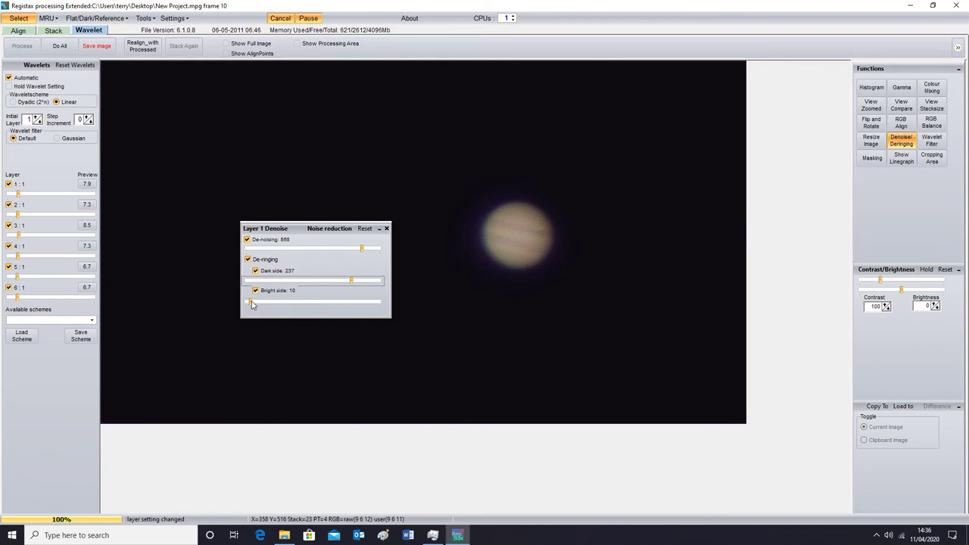
left_click_drag(251, 303, 328, 302)
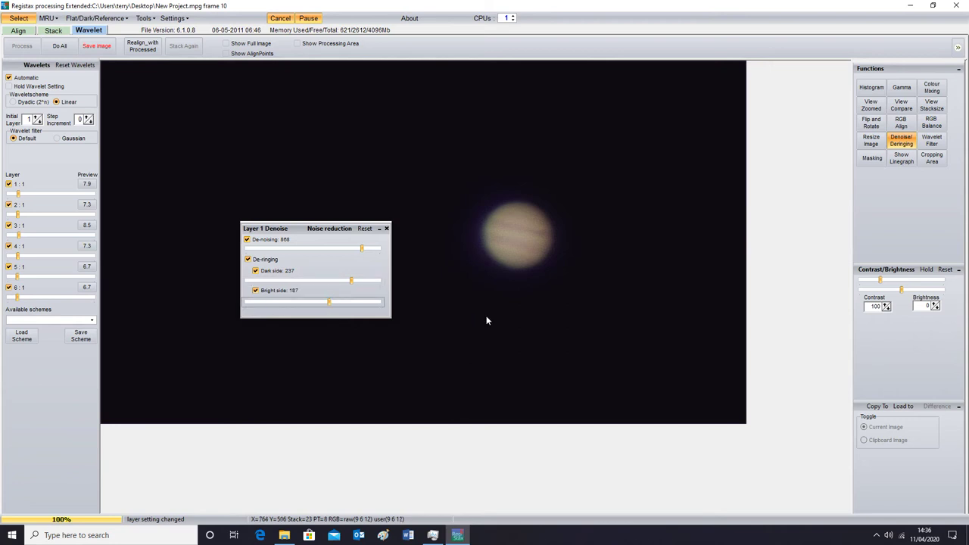
- Auto-estimate RGB alignment, shifting red −2 and blue +2 horizontally
left_click(386, 229)
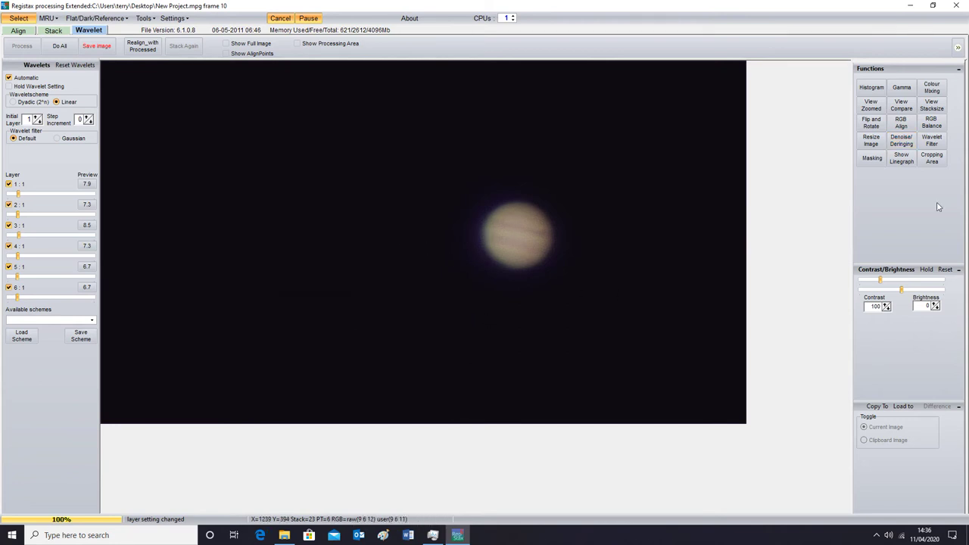
left_click(902, 122)
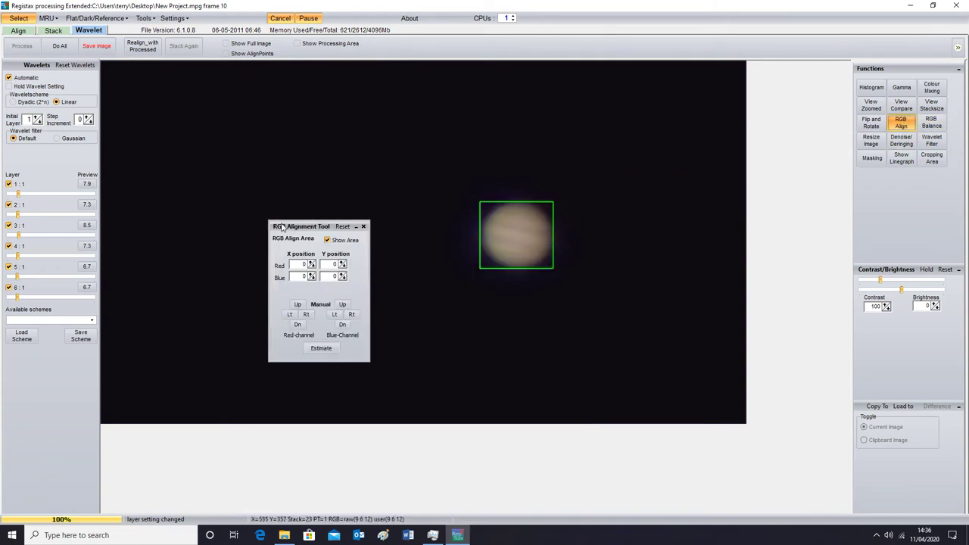
left_click(330, 349)
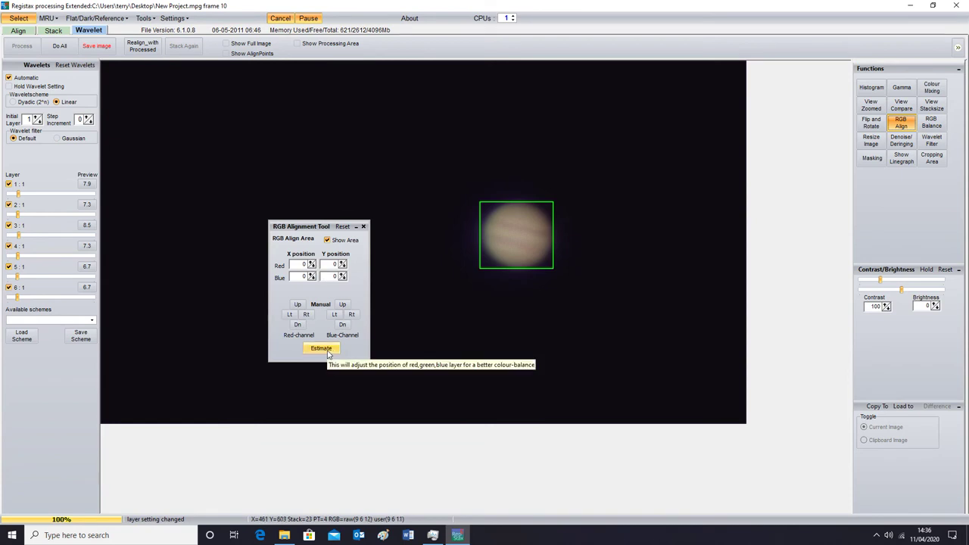
left_click(328, 351)
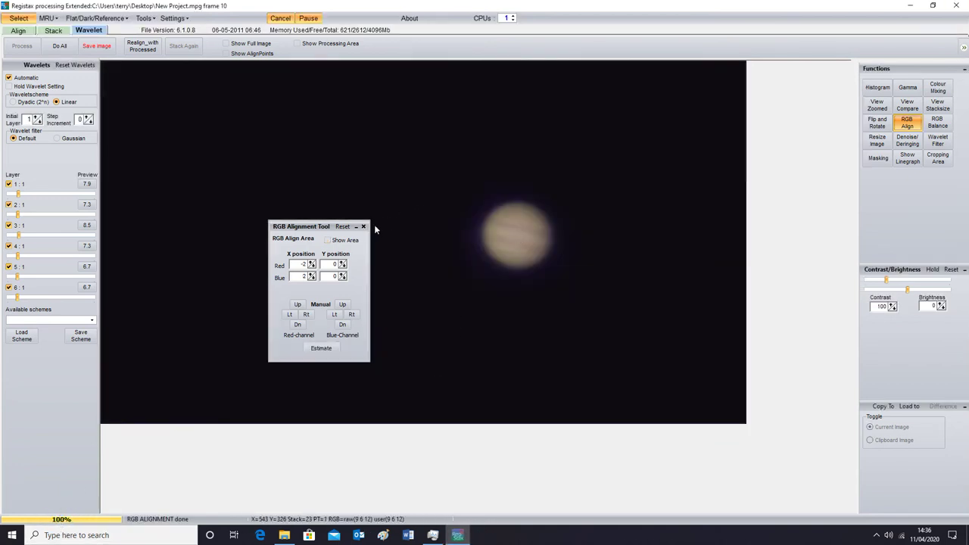
left_click(363, 227)
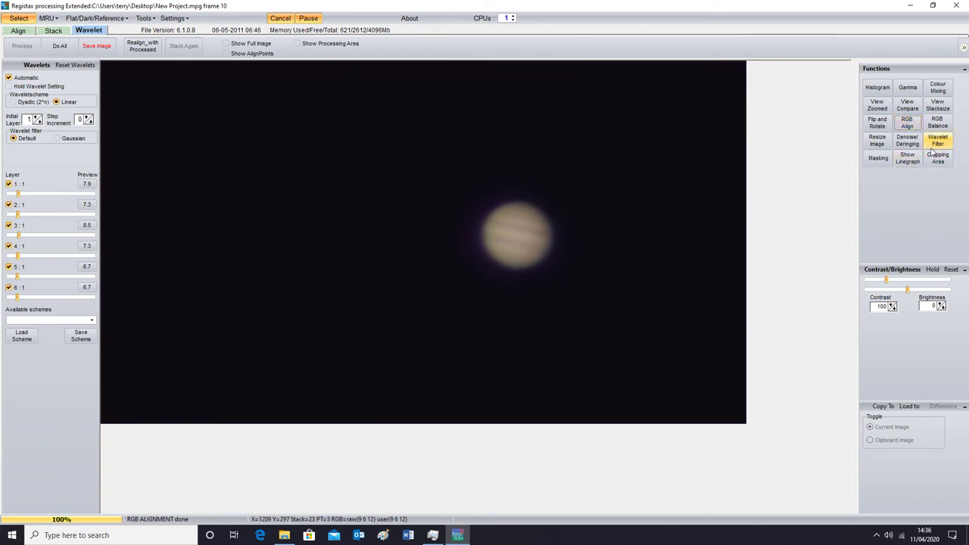
- Bend the gamma curve to adjust Jupiter's midtones
left_click(916, 92)
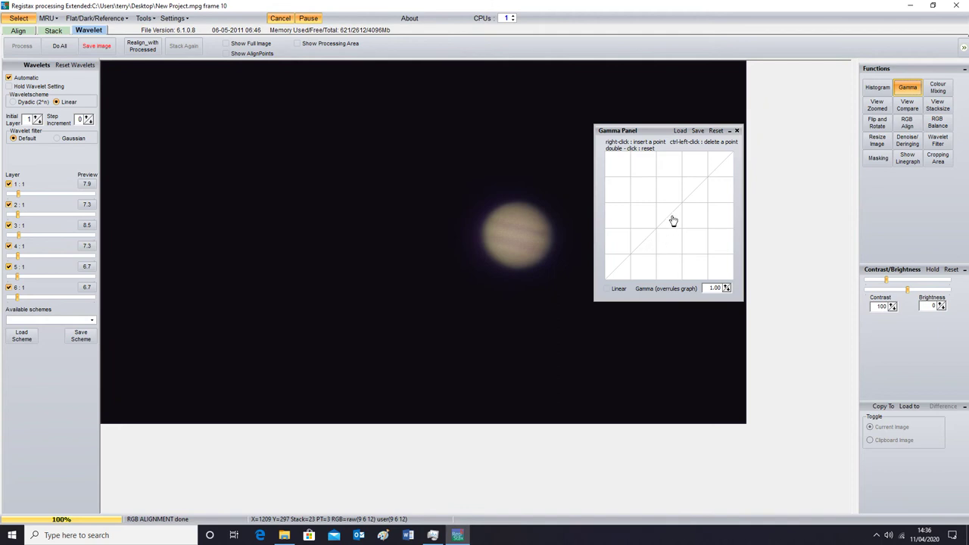
left_click_drag(674, 219, 677, 219)
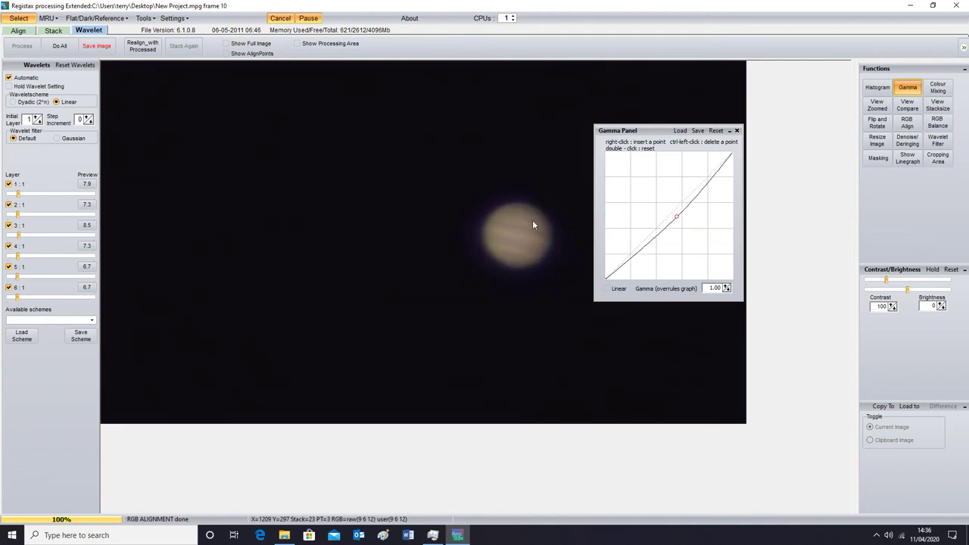
left_click(737, 131)
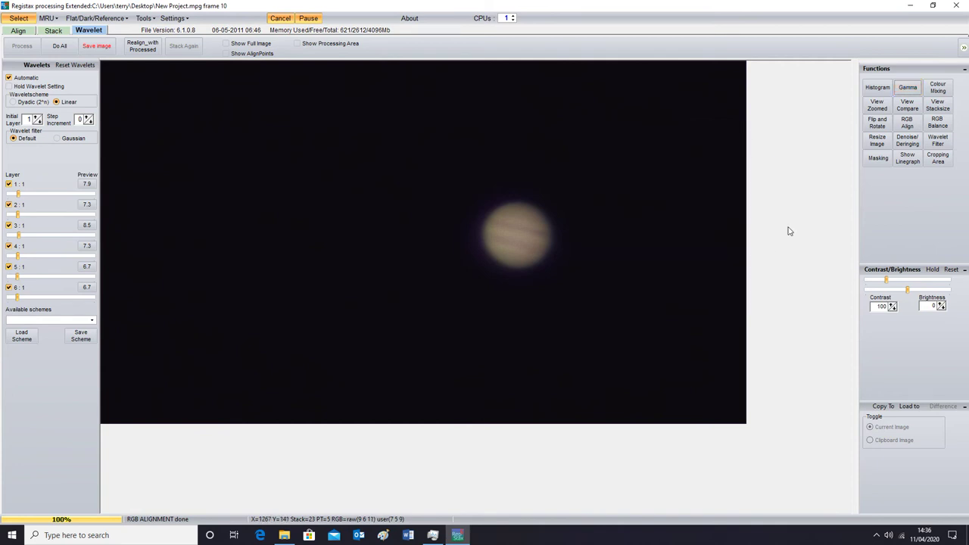
- Lower the histogram midpoint from 1.00 to 0.82
left_click(878, 87)
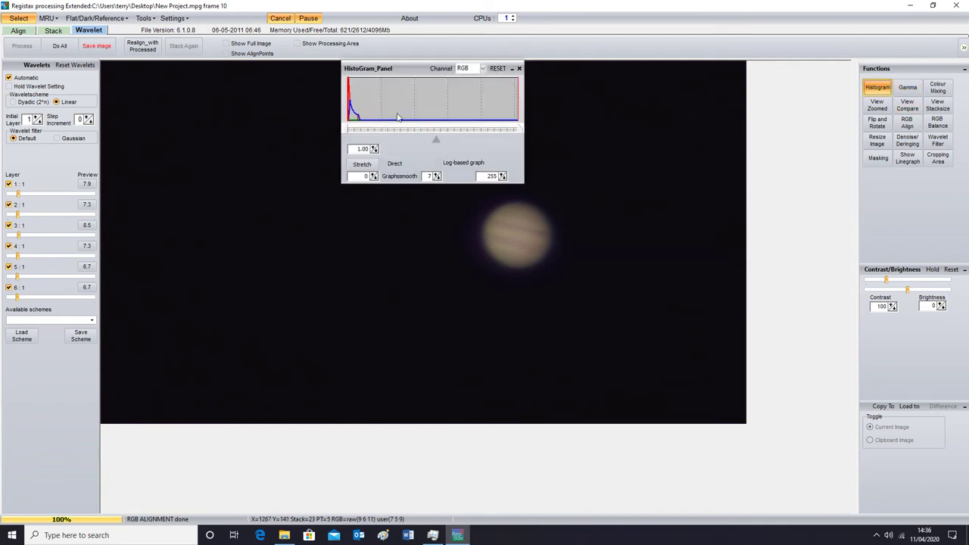
left_click(439, 140)
left_click_drag(438, 140, 443, 142)
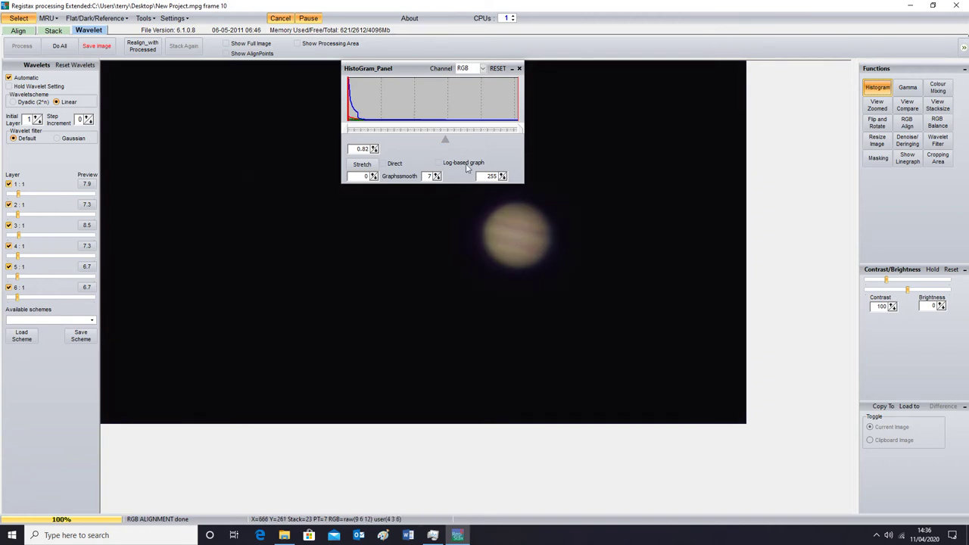
- Set Jupiter's contrast to 104 and brightness to 8
left_click(520, 69)
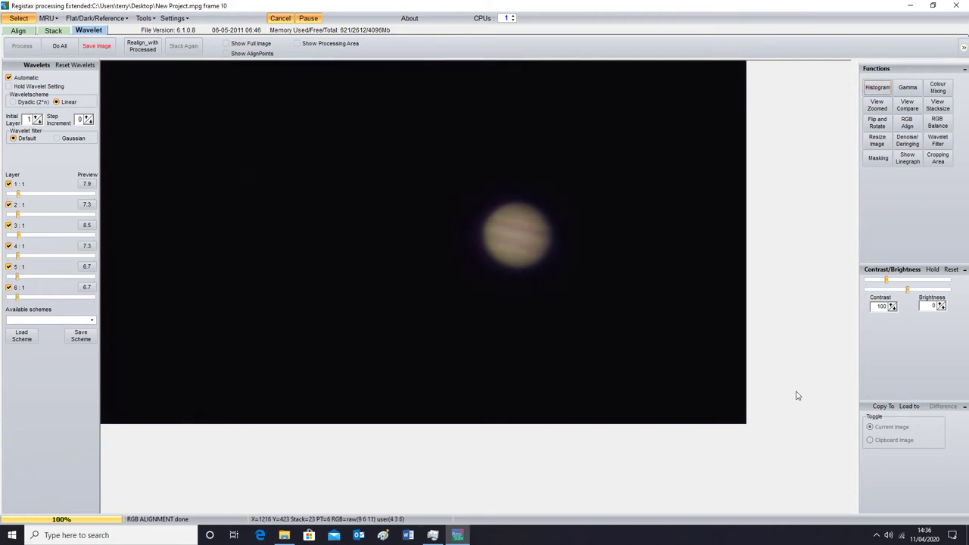
left_click(886, 279)
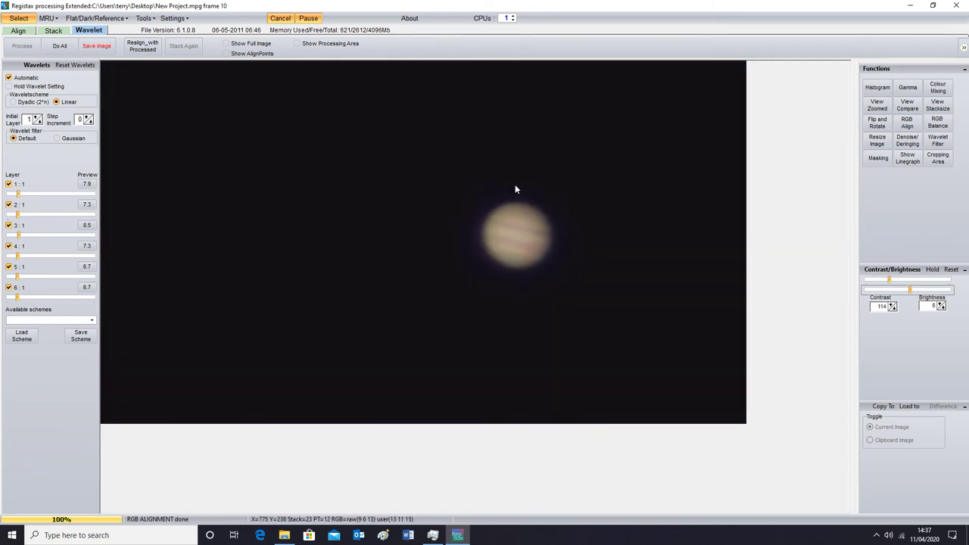
left_click(890, 280)
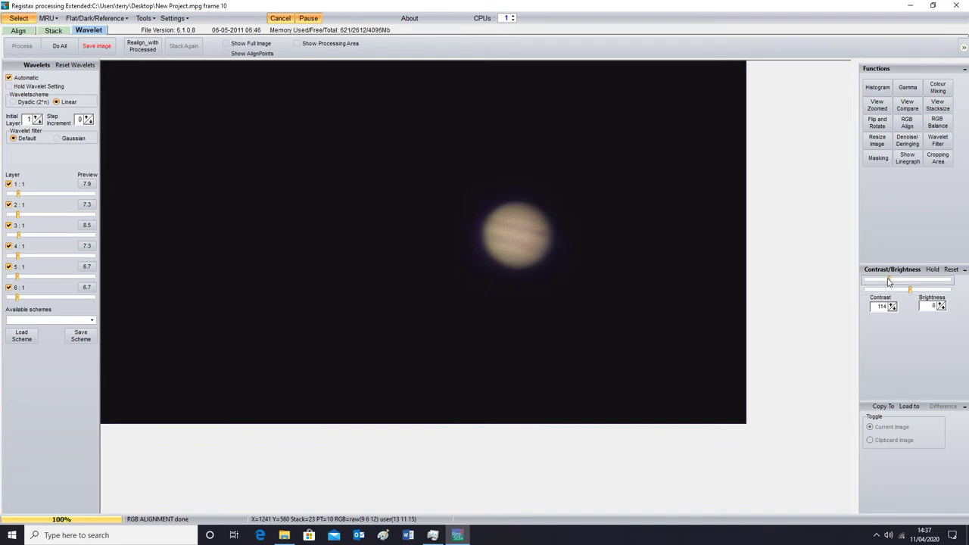
left_click(889, 280)
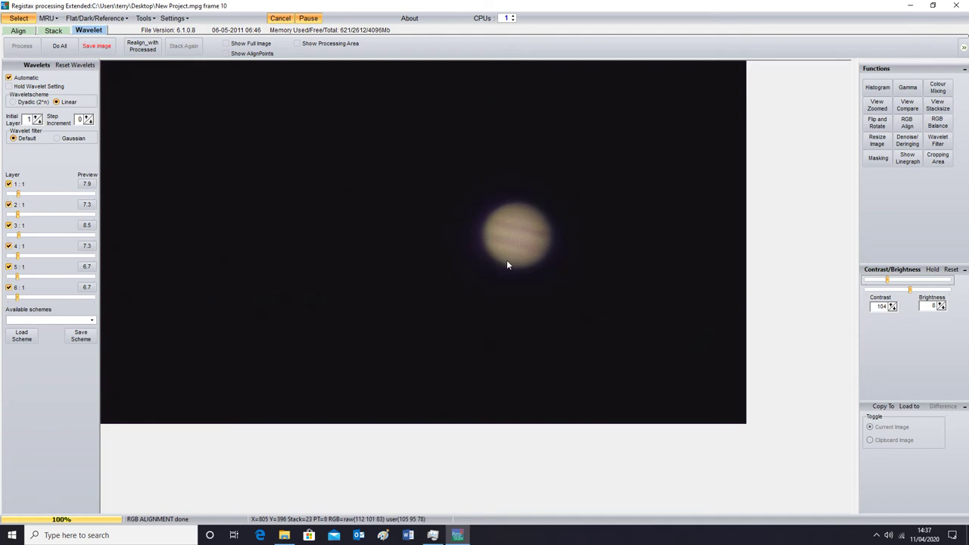
- Save the image to the Desktop as Jupiter, a 16-bit RGB PNG, and close RegiStax
left_click(96, 45)
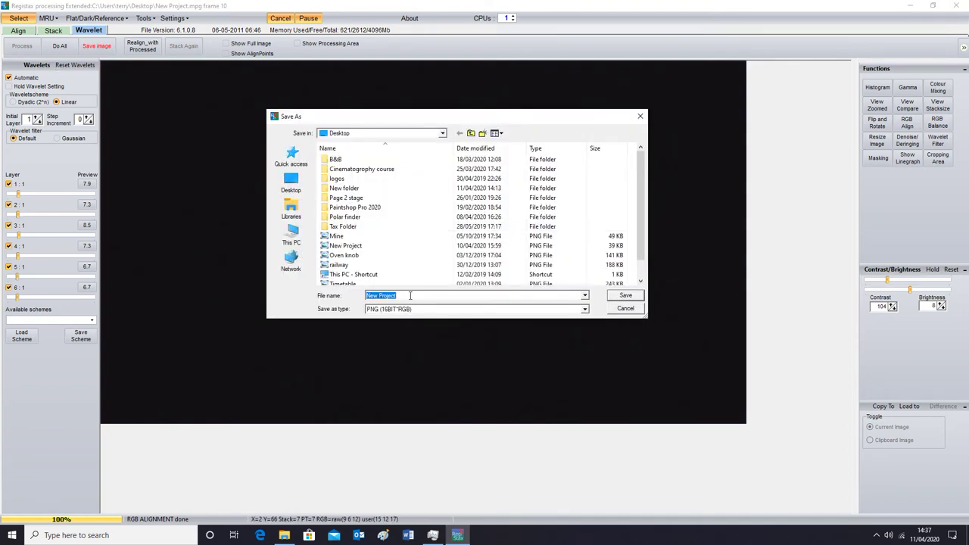
type("Jupiter")
left_click(291, 181)
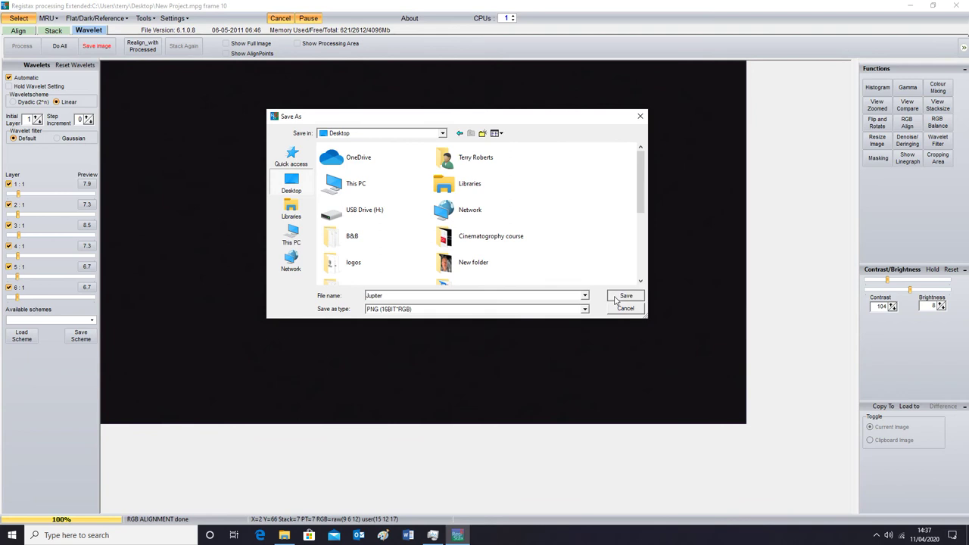
left_click(626, 296)
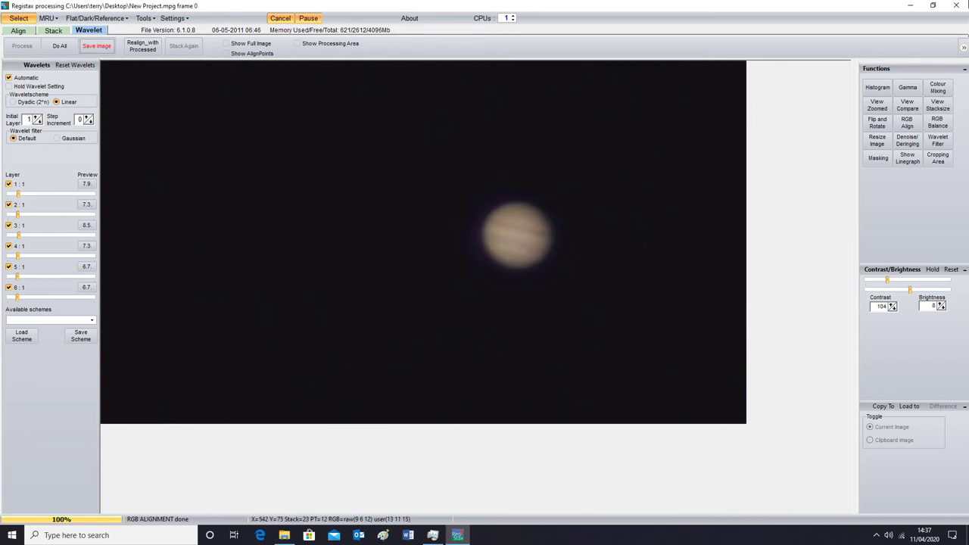
left_click(953, 5)
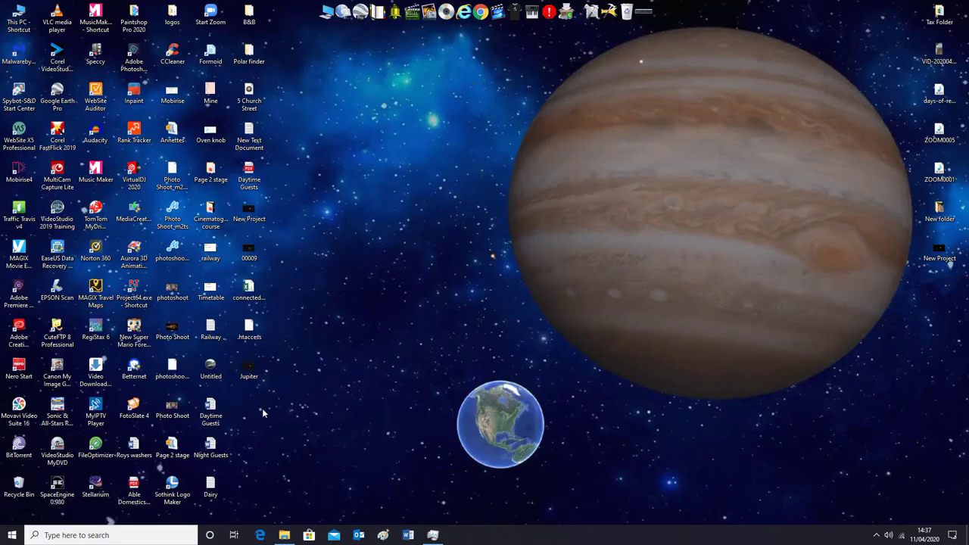
- Inspect the saved Jupiter image zoomed in within Windows Photo Viewer, then close the viewer
double_click(243, 375)
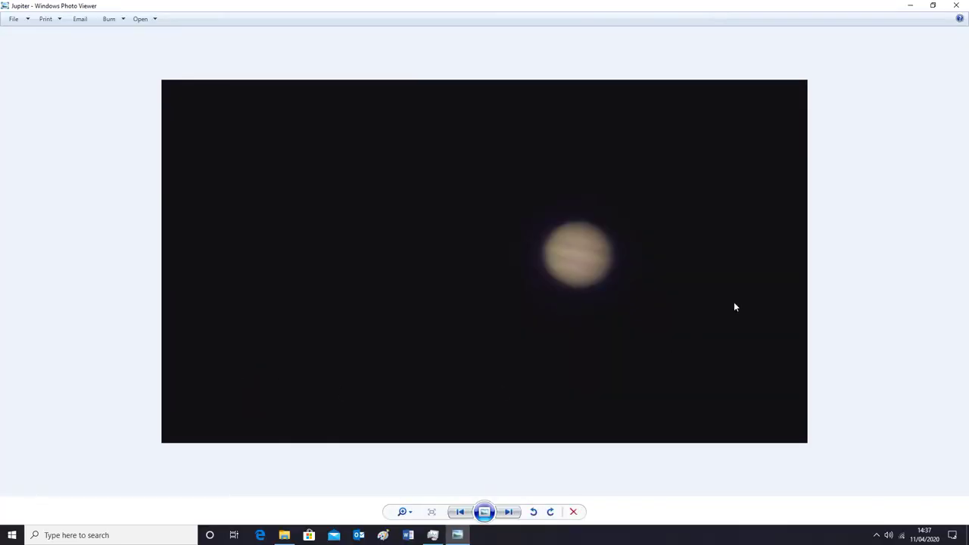
scroll(672, 253, "up", 2)
scroll(876, 253, "up", 1)
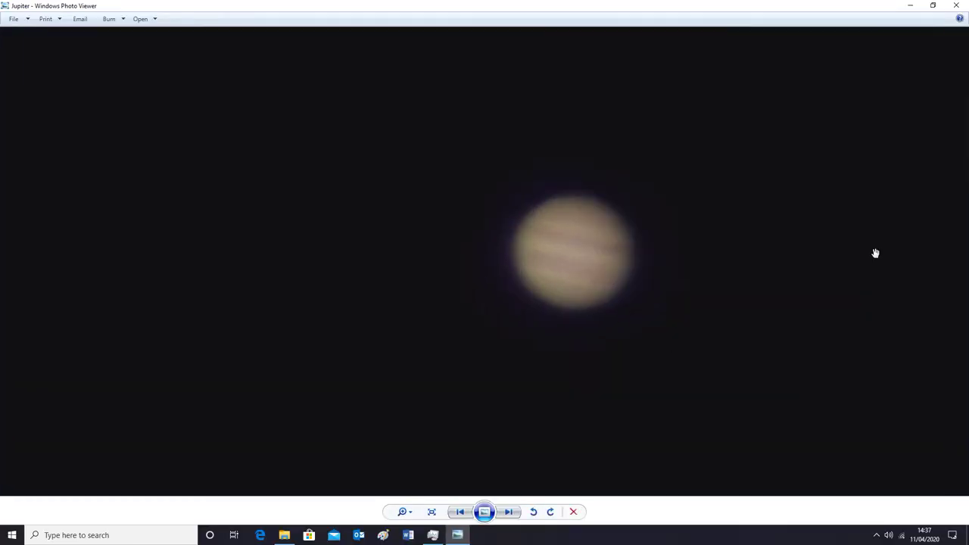
scroll(876, 253, "up", 1)
scroll(875, 253, "down", 4)
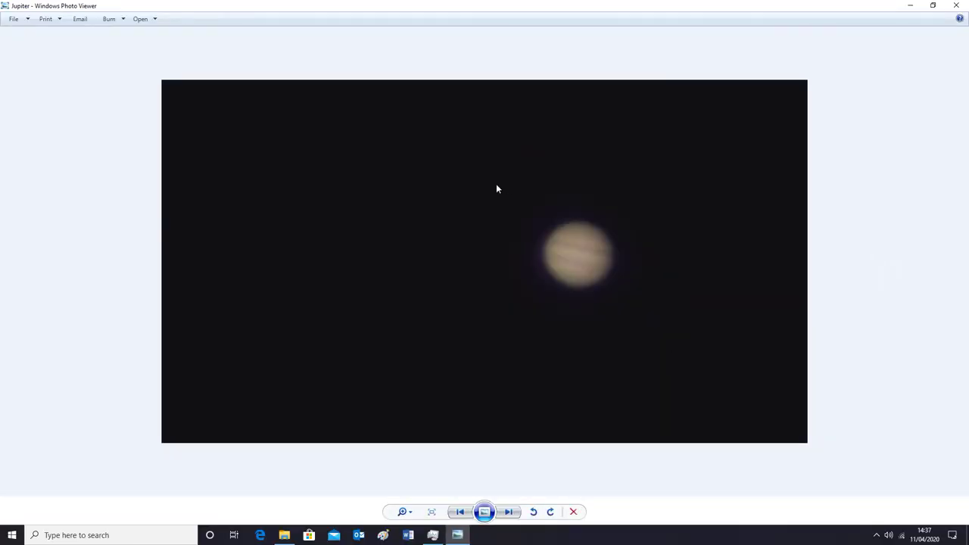
left_click(956, 5)
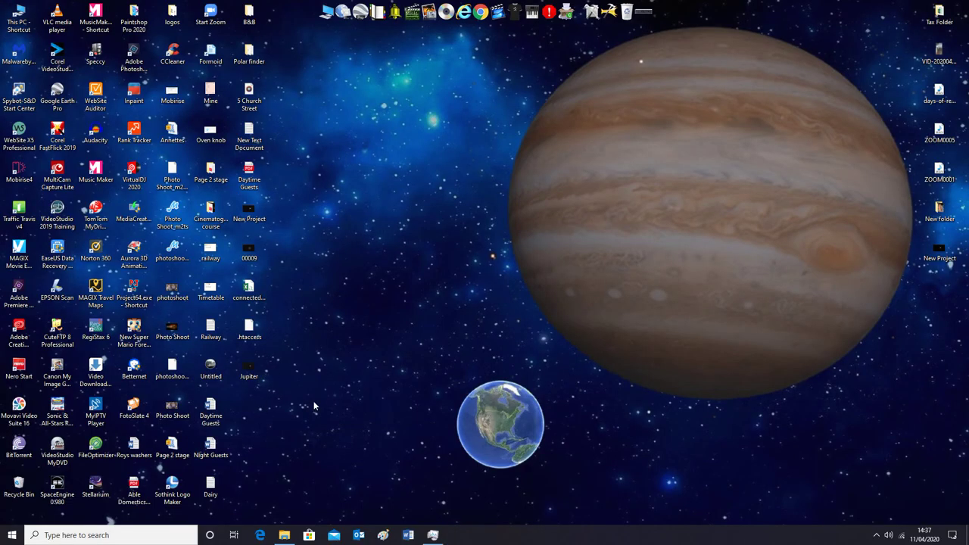
- Open the Jupiter image in Corel PaintShop Pro 2020 via Open with
right_click(252, 371)
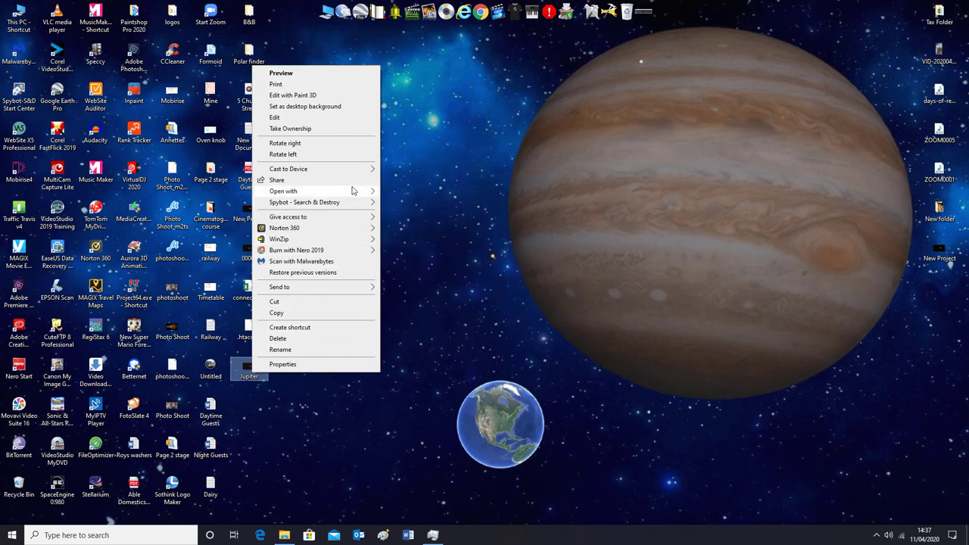
mouse_move(354, 191)
left_click(455, 215)
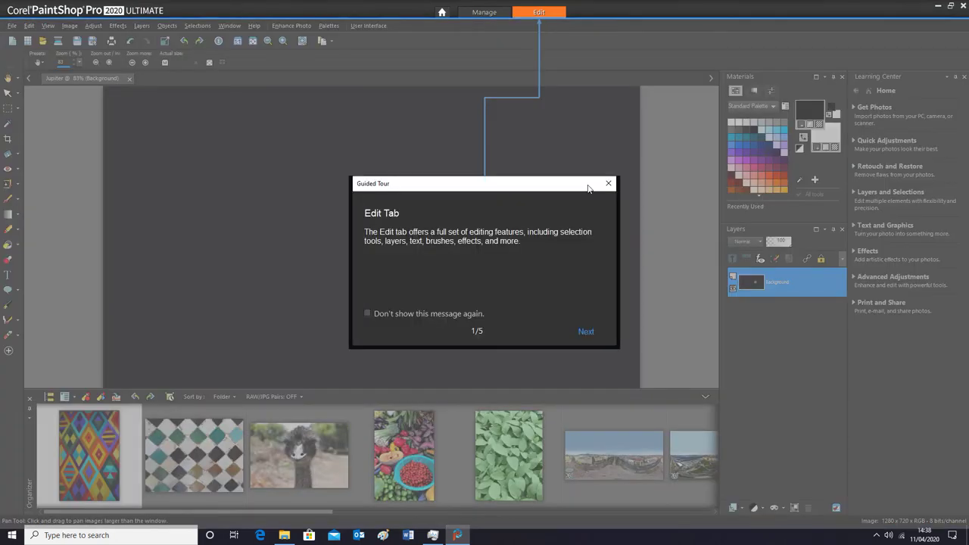
- Dismiss the guided tour and apply a Brightness/Contrast adjustment to Jupiter.png
left_click(608, 184)
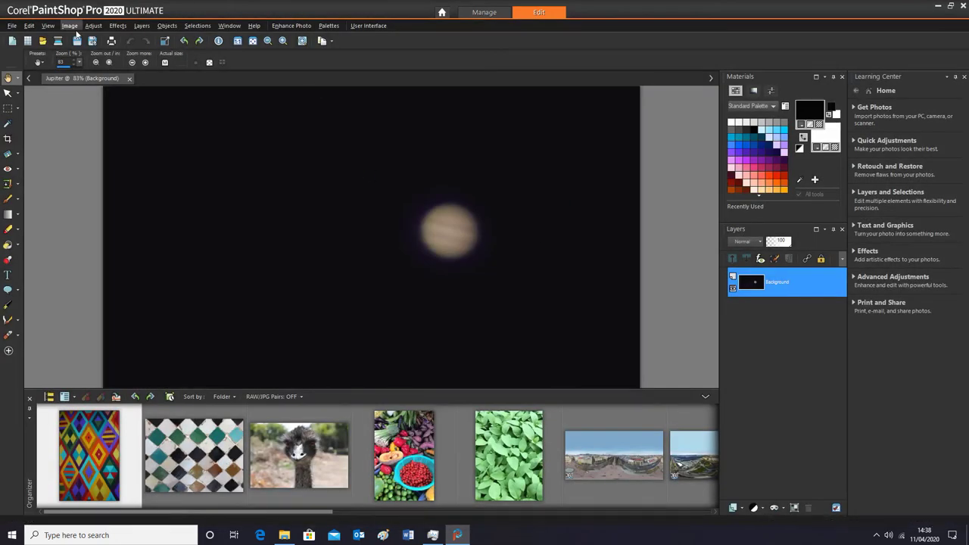
left_click(93, 25)
mouse_move(166, 134)
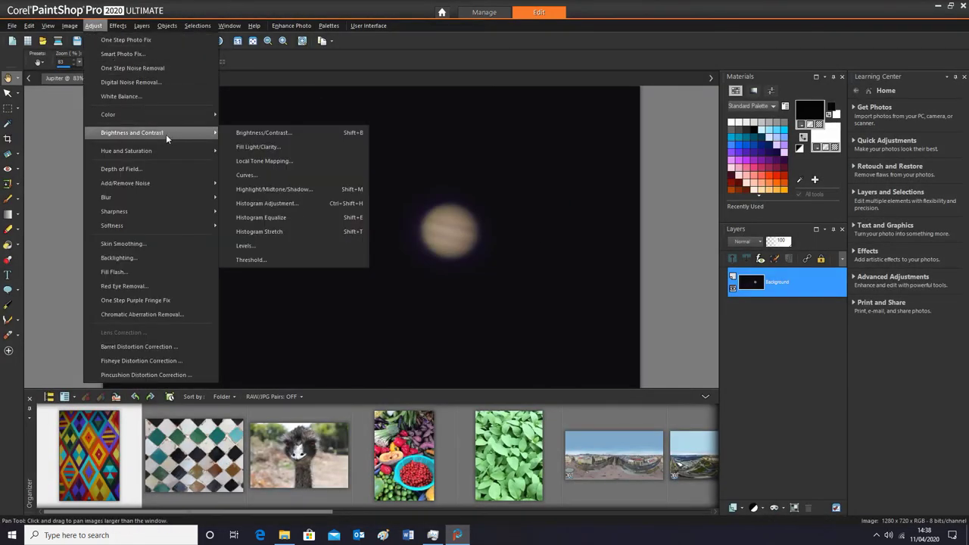
left_click(250, 132)
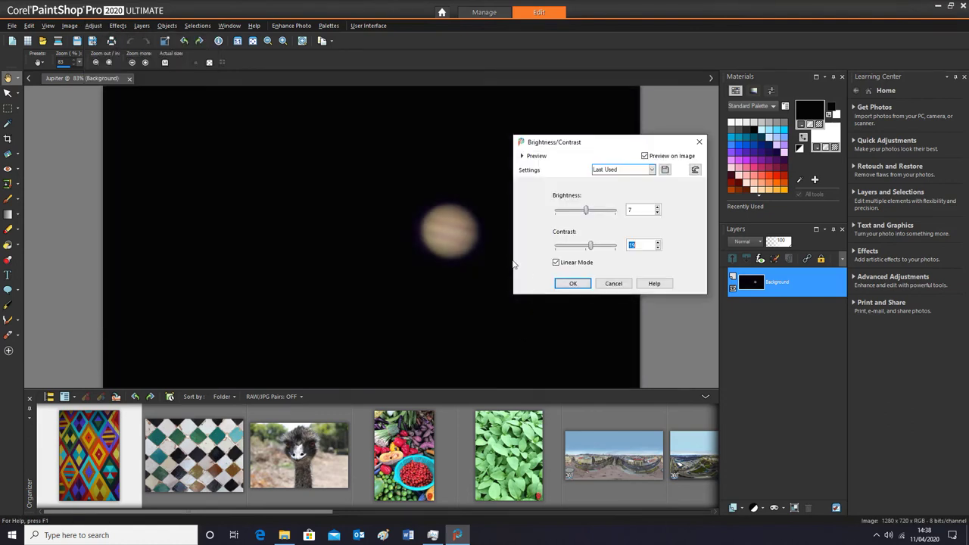
left_click(573, 283)
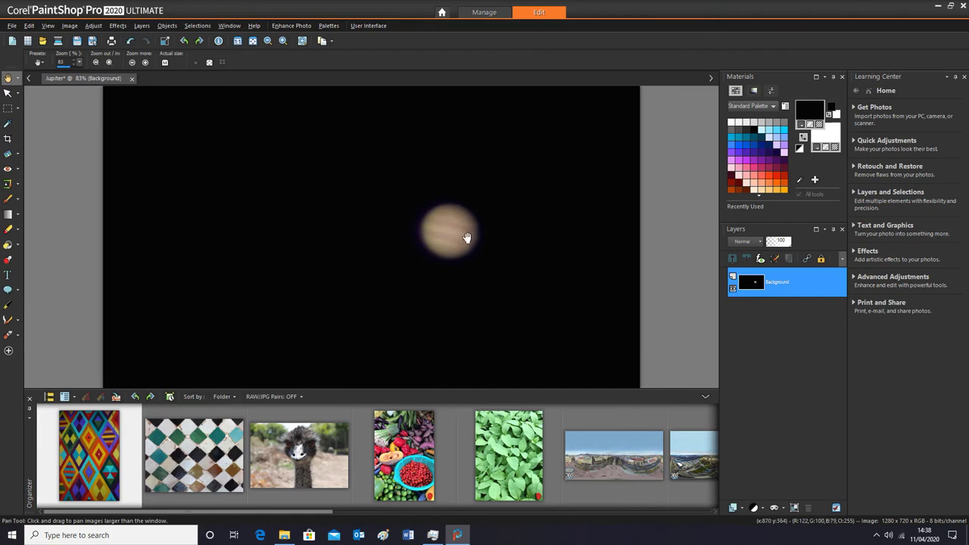
- Apply Fill Light/Clarity with fill light reduced to 0
left_click(93, 25)
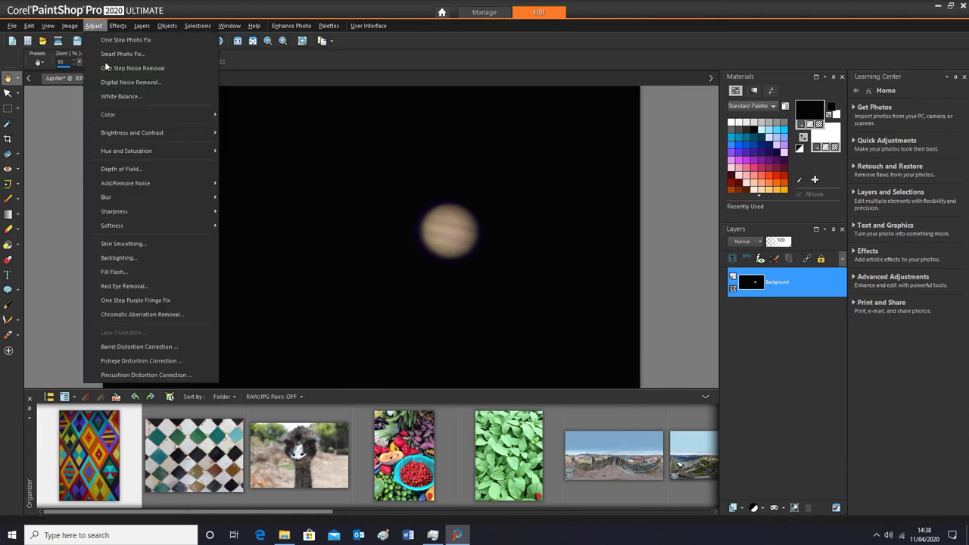
mouse_move(151, 133)
left_click(278, 148)
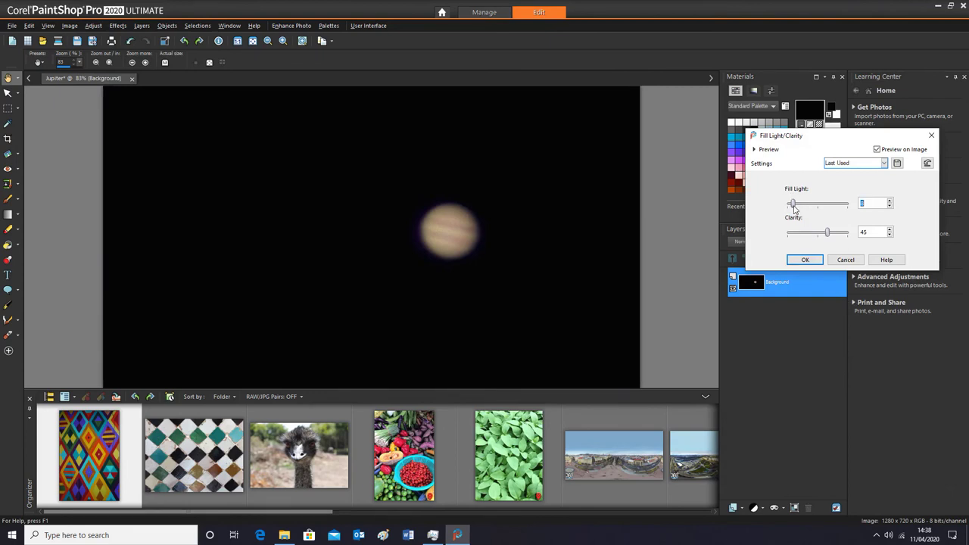
left_click_drag(795, 210, 791, 208)
left_click(813, 263)
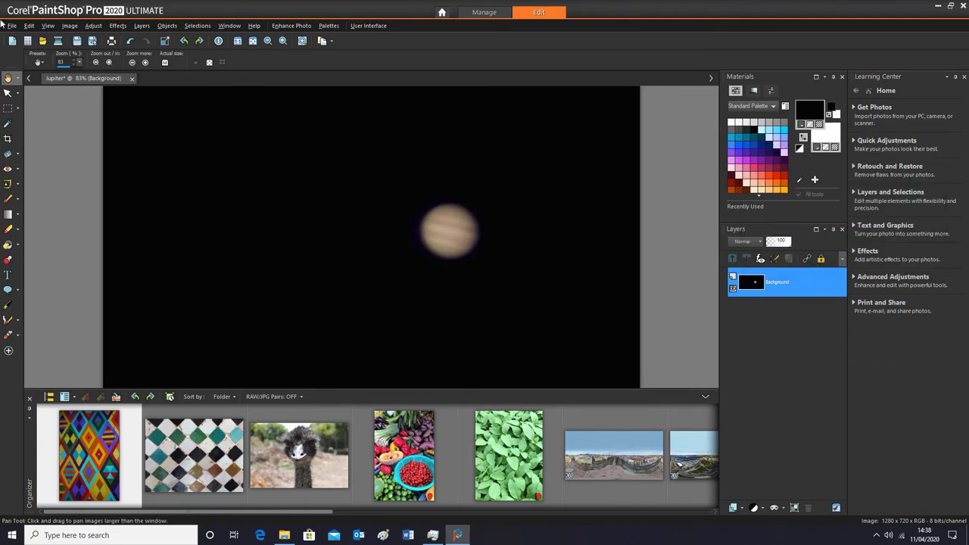
- Lower the brightness from 7 to -7, then close PaintShop Pro saving Jupiter.png
left_click(92, 25)
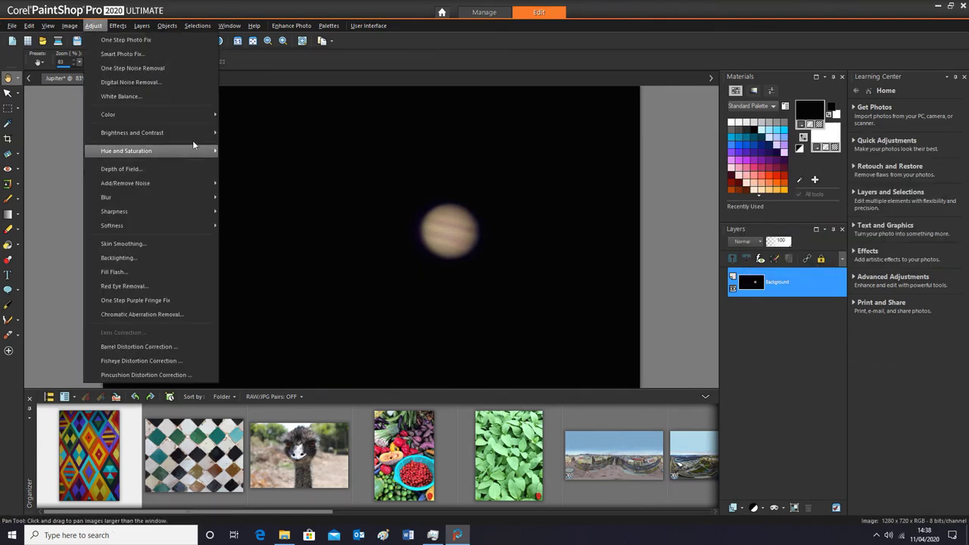
left_click(393, 175)
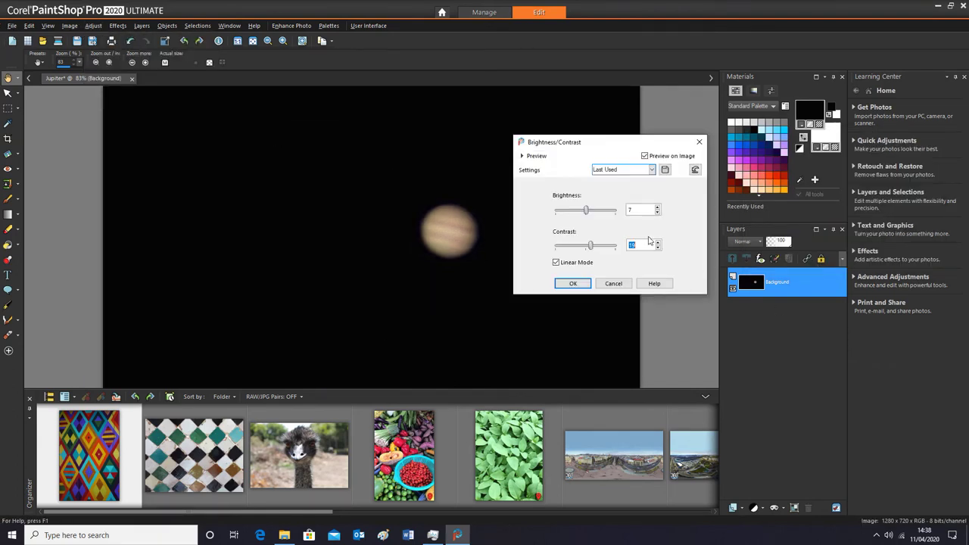
left_click_drag(585, 214, 584, 214)
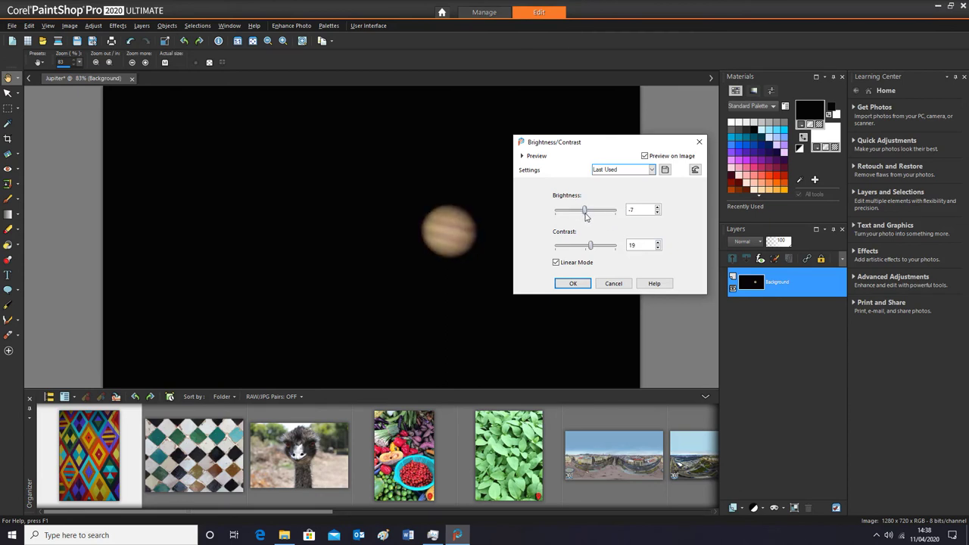
left_click(574, 284)
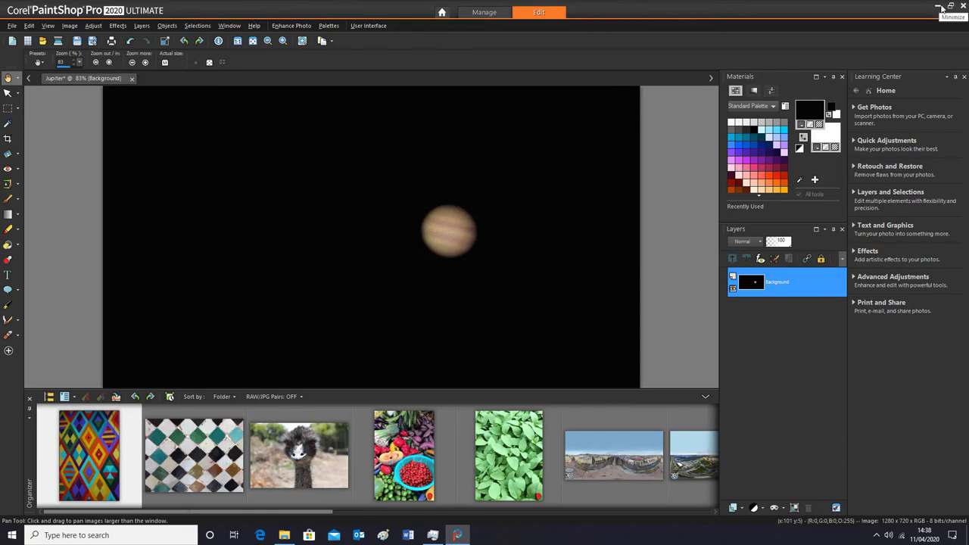
left_click(962, 5)
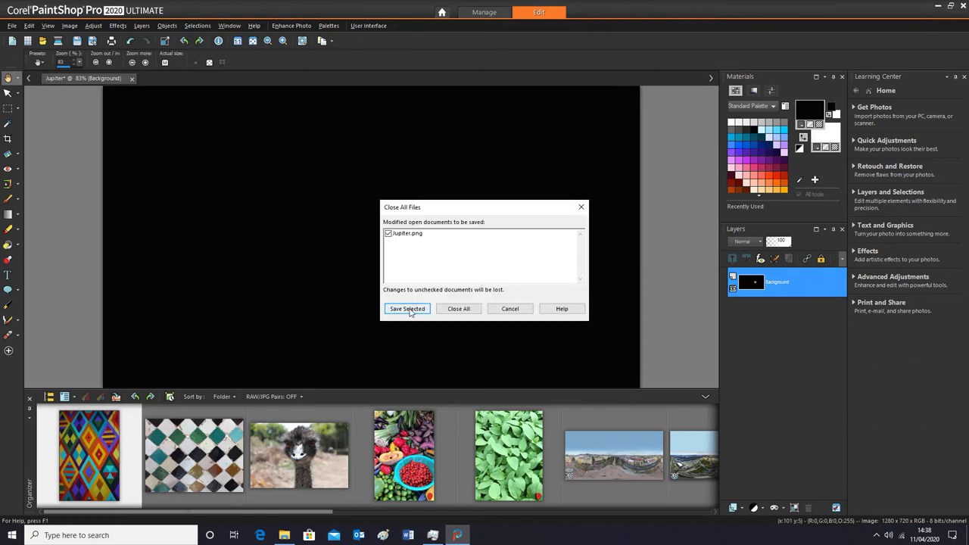
left_click(409, 309)
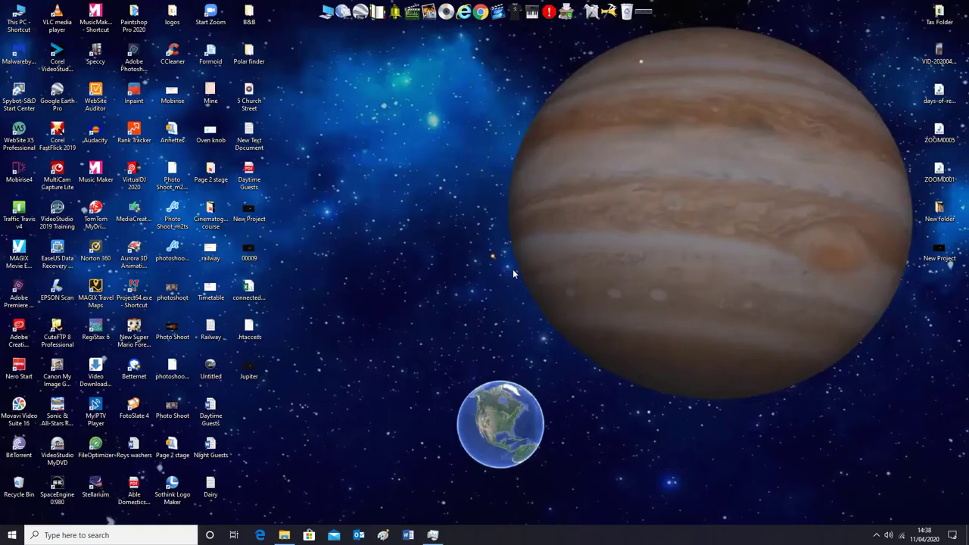
- Check the adjusted Jupiter image zoomed in Windows Photo Viewer, then close the viewer
double_click(246, 374)
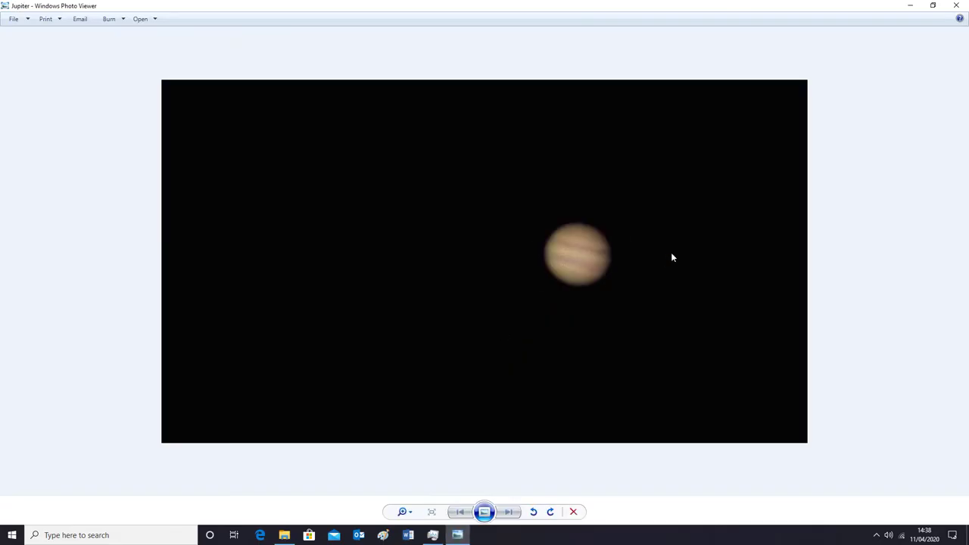
scroll(661, 274, "up", 1)
scroll(651, 269, "down", 1)
left_click(956, 5)
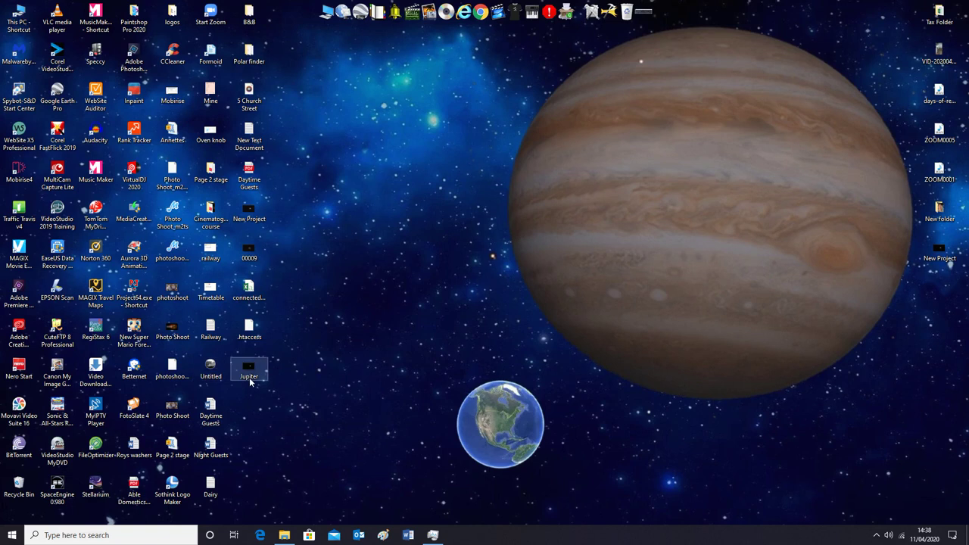
- Reopen the Jupiter image in Corel PaintShop Pro 2020 (64-bit) via Open with
right_click(249, 377)
mouse_move(339, 199)
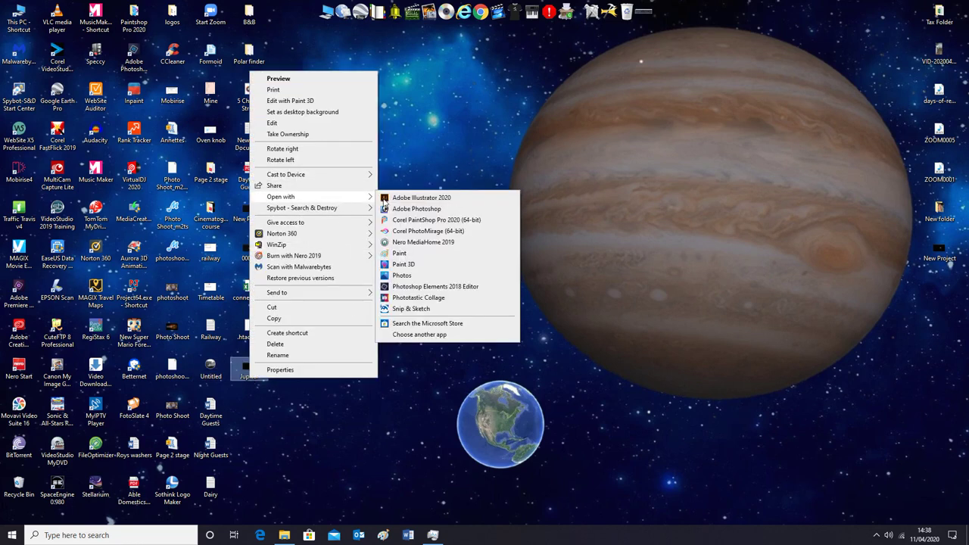
left_click(469, 220)
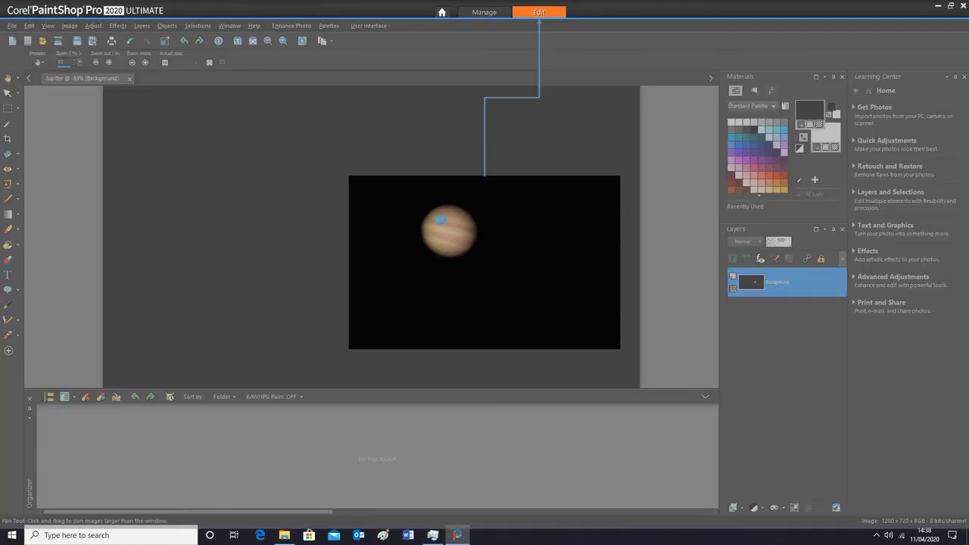
- Apply One Step Noise Removal to Jupiter.png, view it at 200%, then save and close PaintShop Pro
left_click(607, 185)
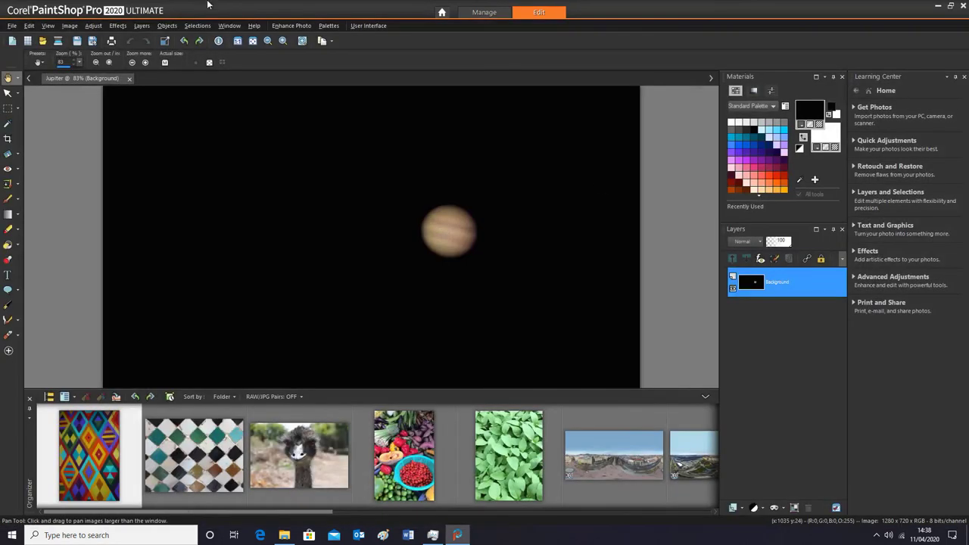
left_click(93, 26)
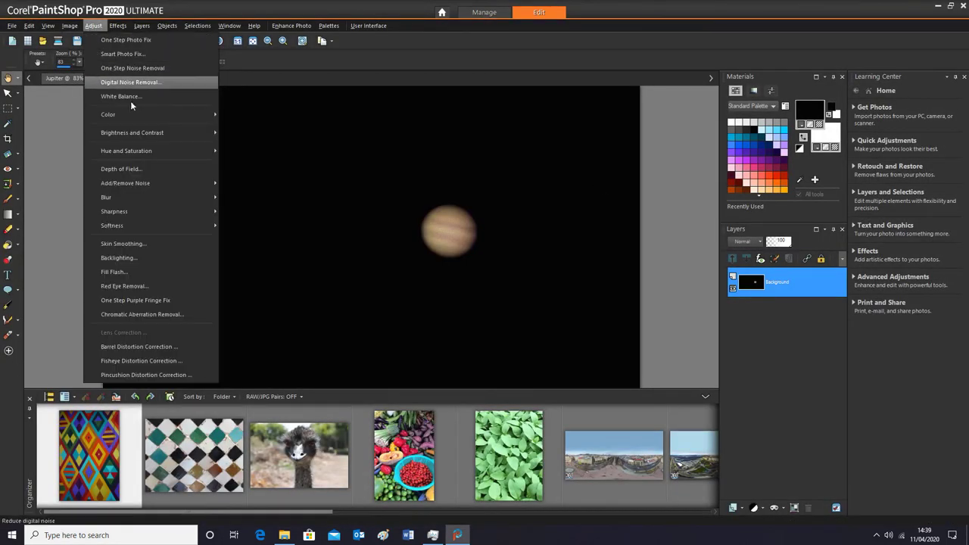
left_click(155, 71)
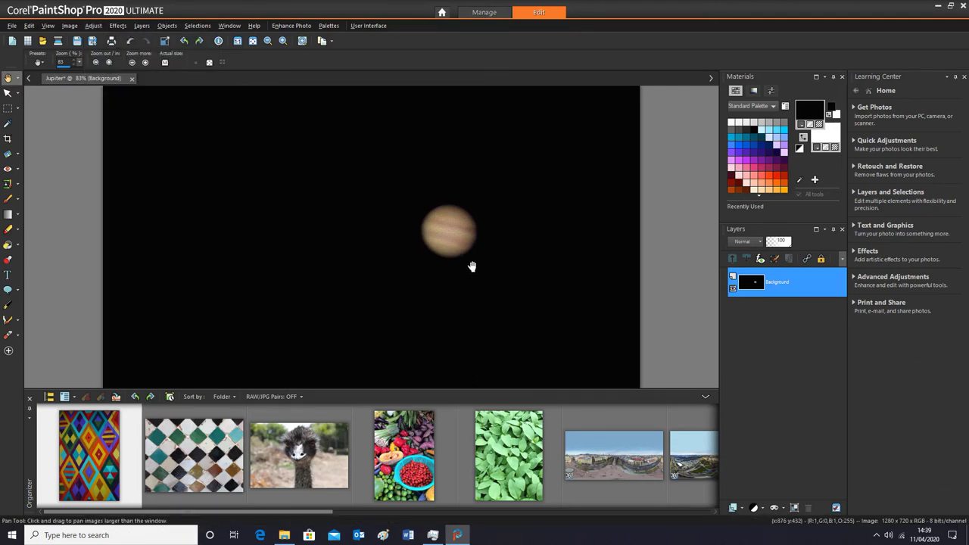
scroll(467, 278, "up", 3)
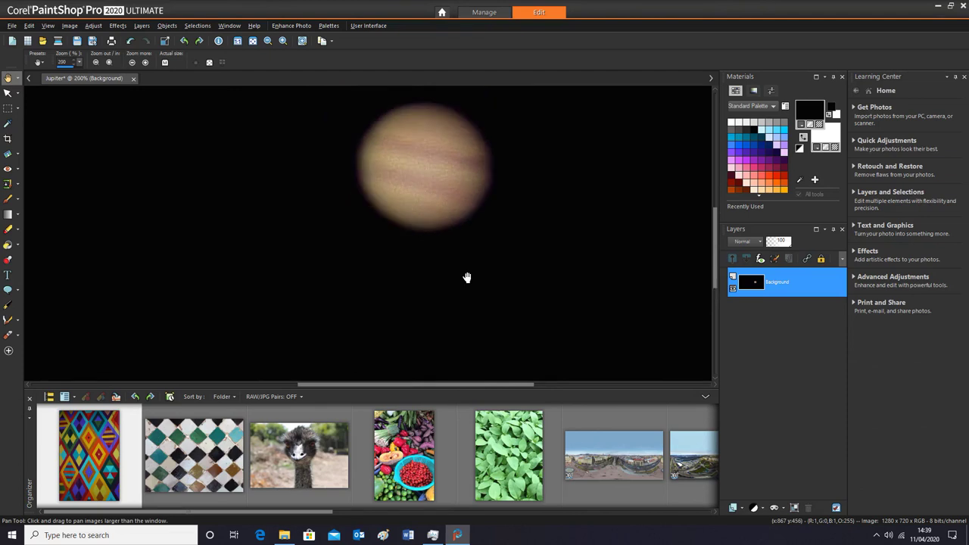
left_click(964, 5)
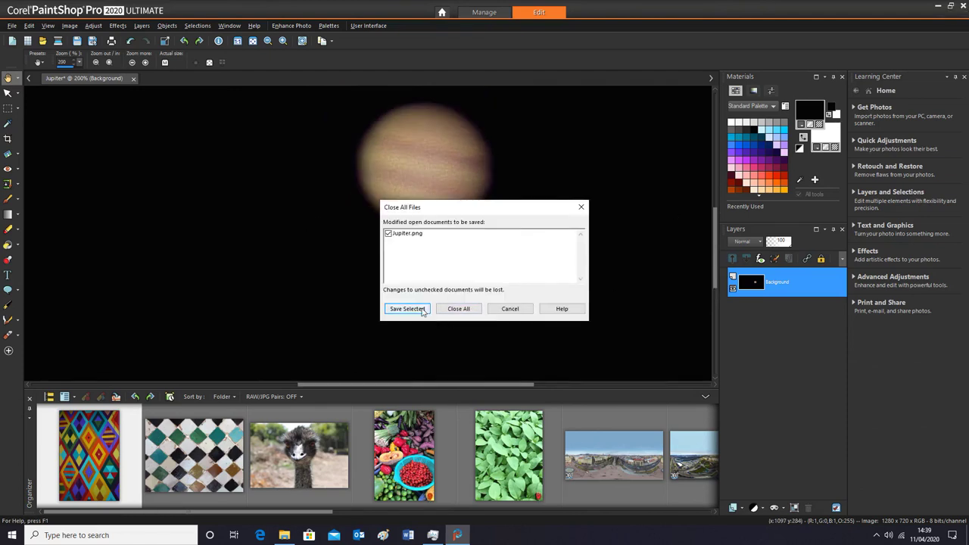
left_click(422, 309)
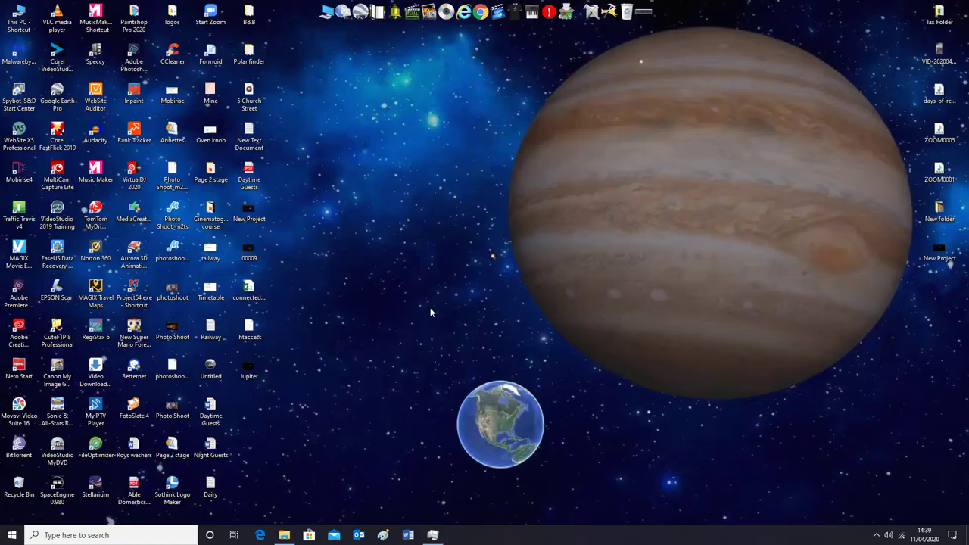